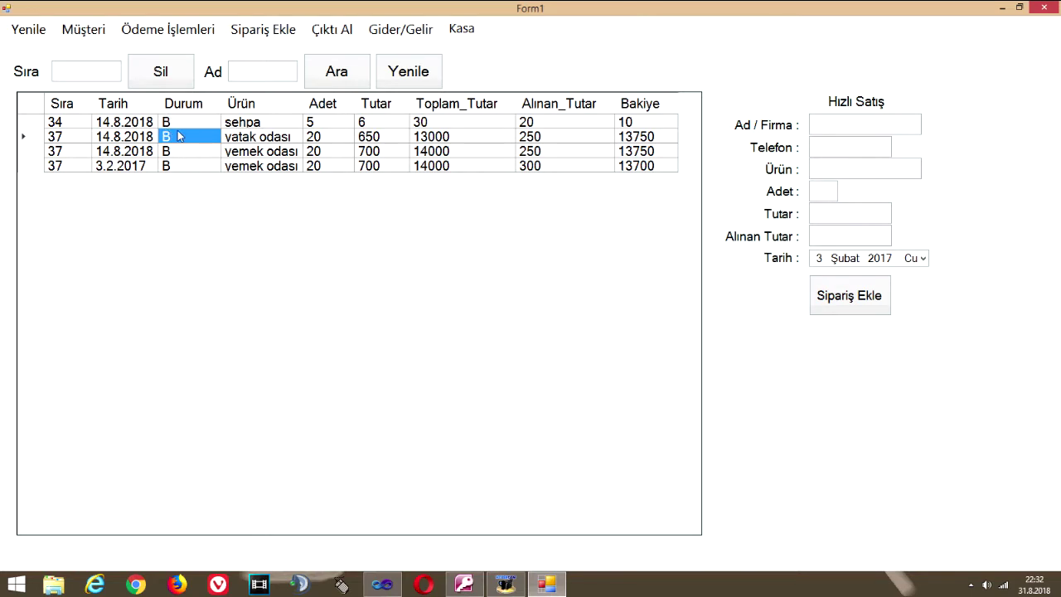
Add a new customer via Müşteri Ekle with a full name and an e-mail value, leaving address and phone blank
click(105, 31)
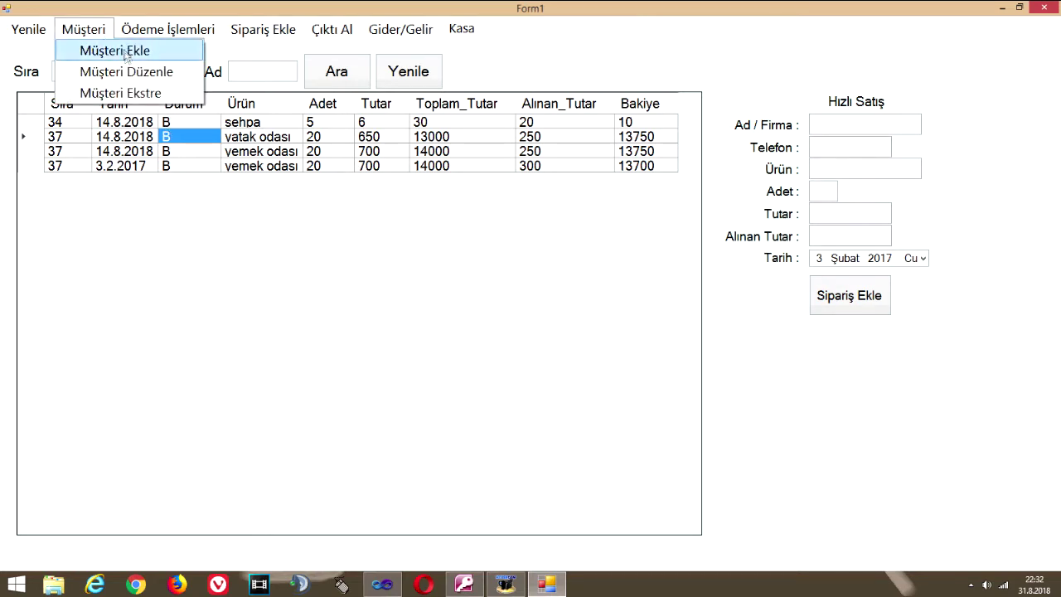
click(126, 52)
click(292, 185)
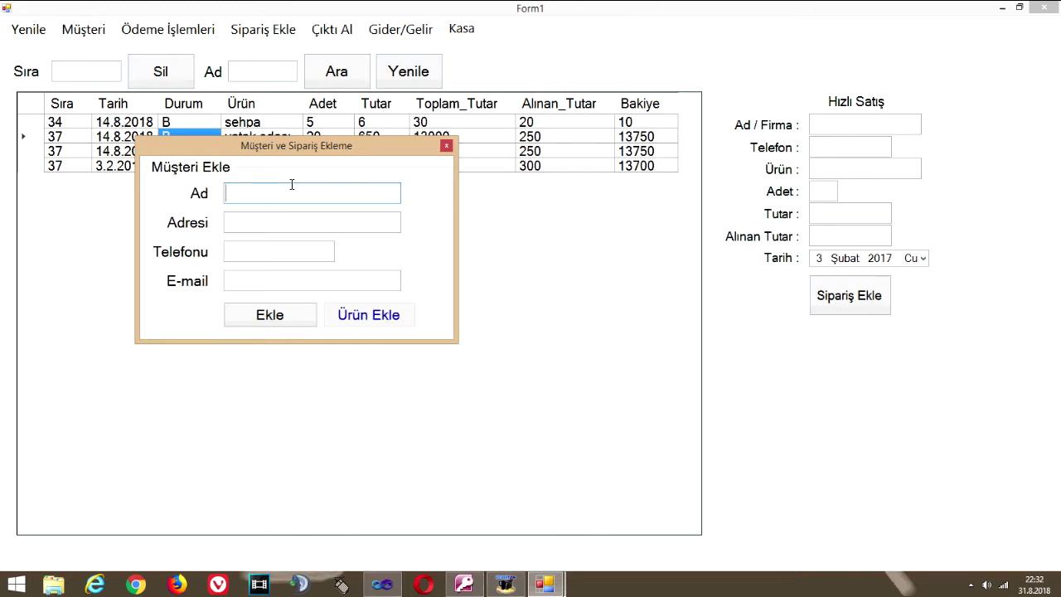
click(275, 220)
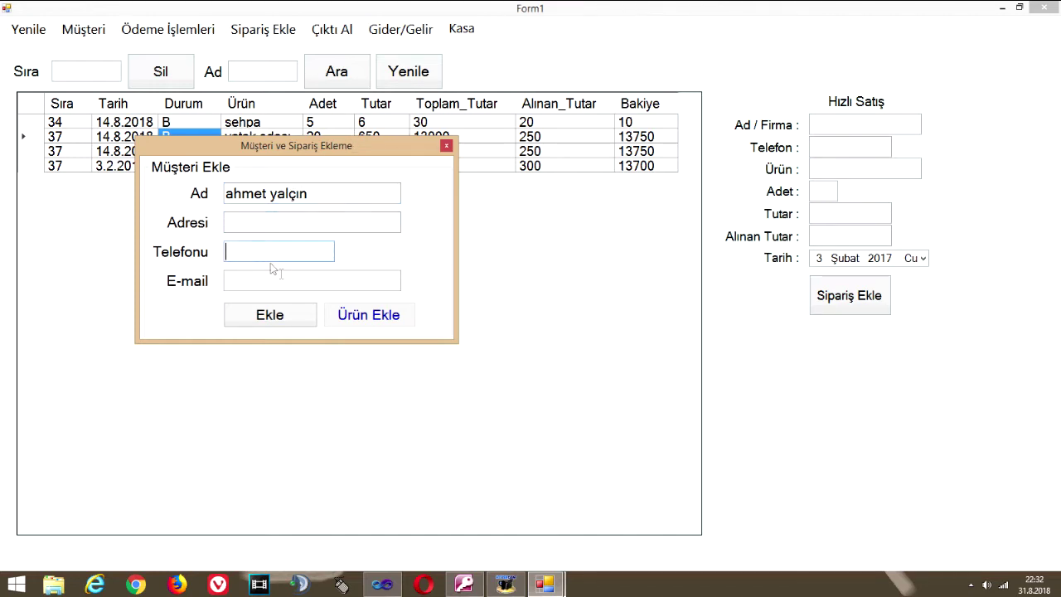
text(sdfsd)
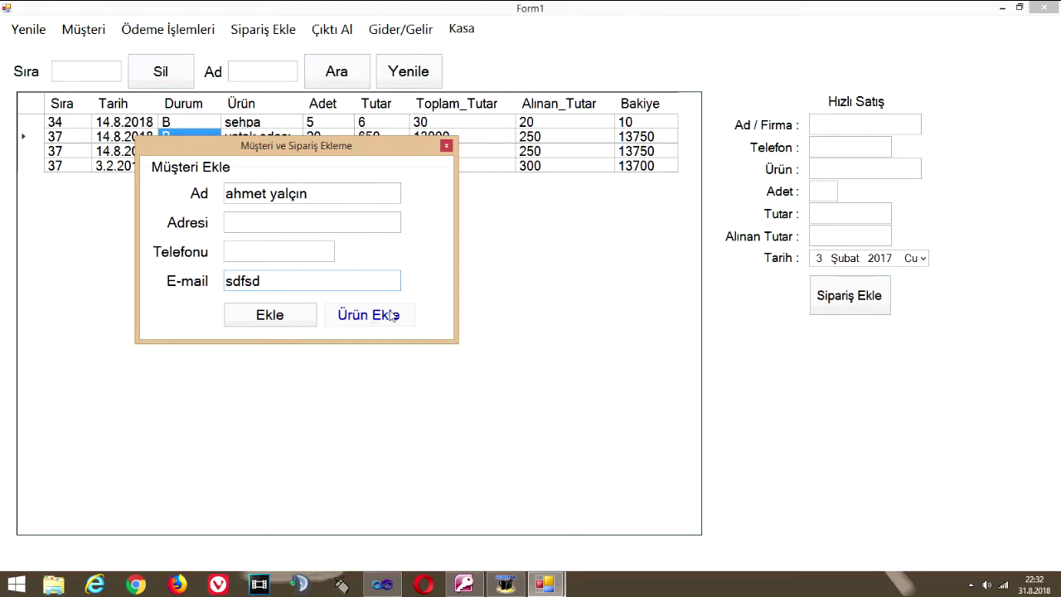
click(307, 316)
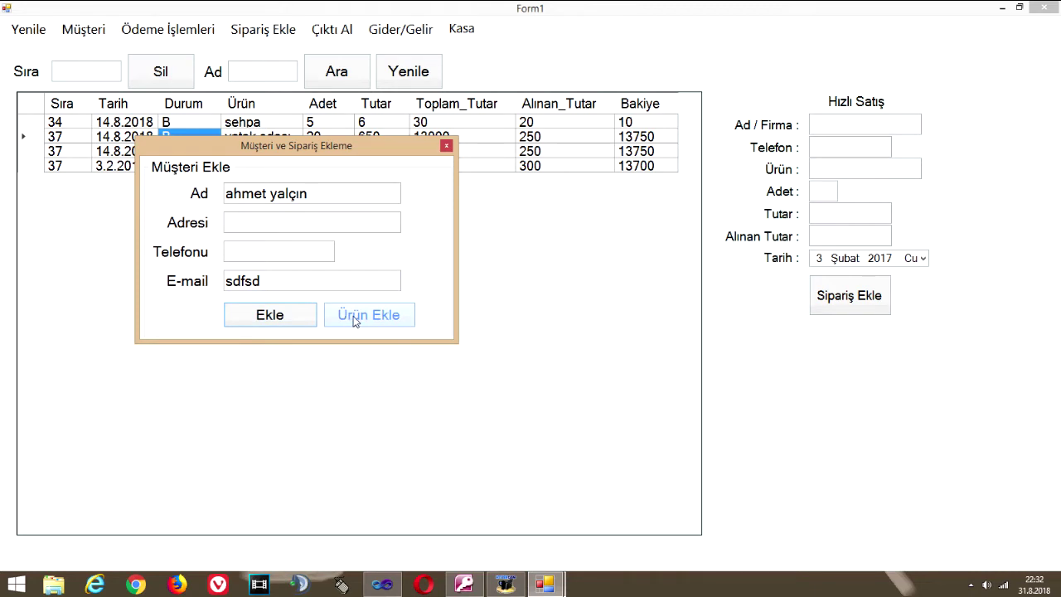
Enter the product sehpa with quantity 5 in the order fields
click(358, 319)
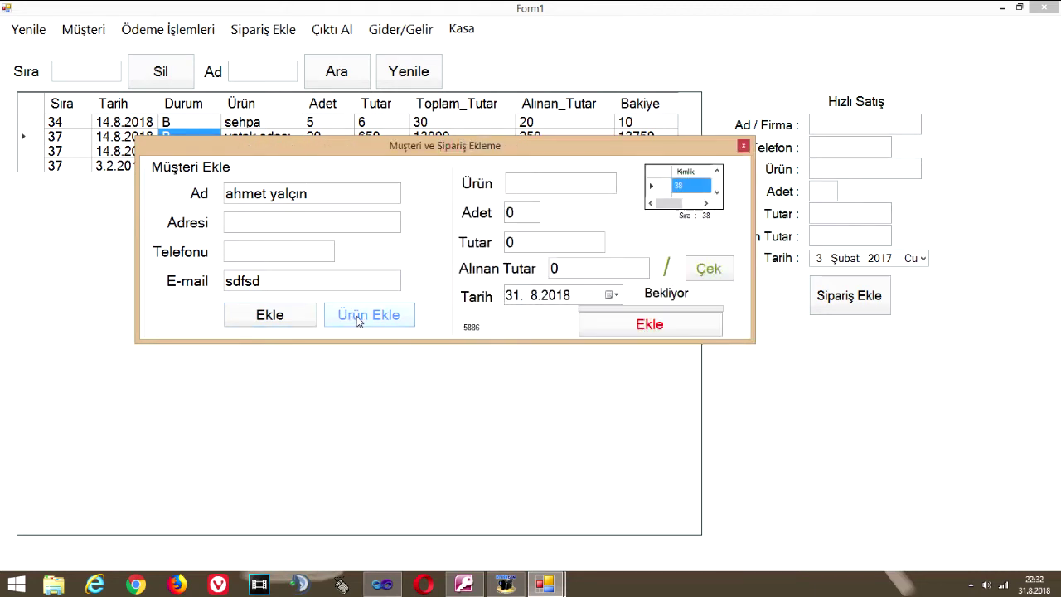
click(532, 185)
text(sehpa)
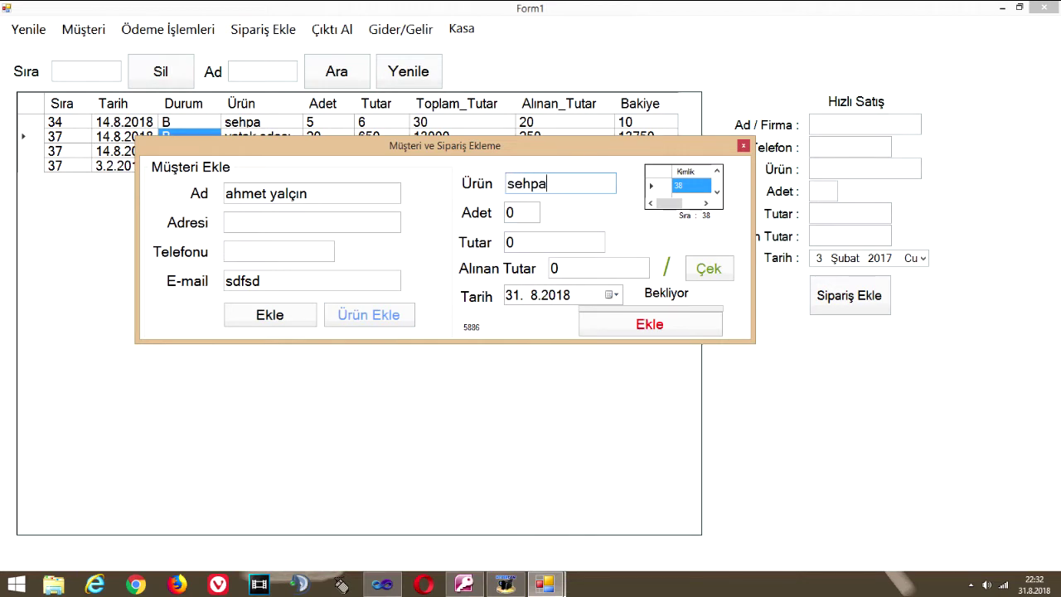
key(Tab)
text(5)
key(Tab)
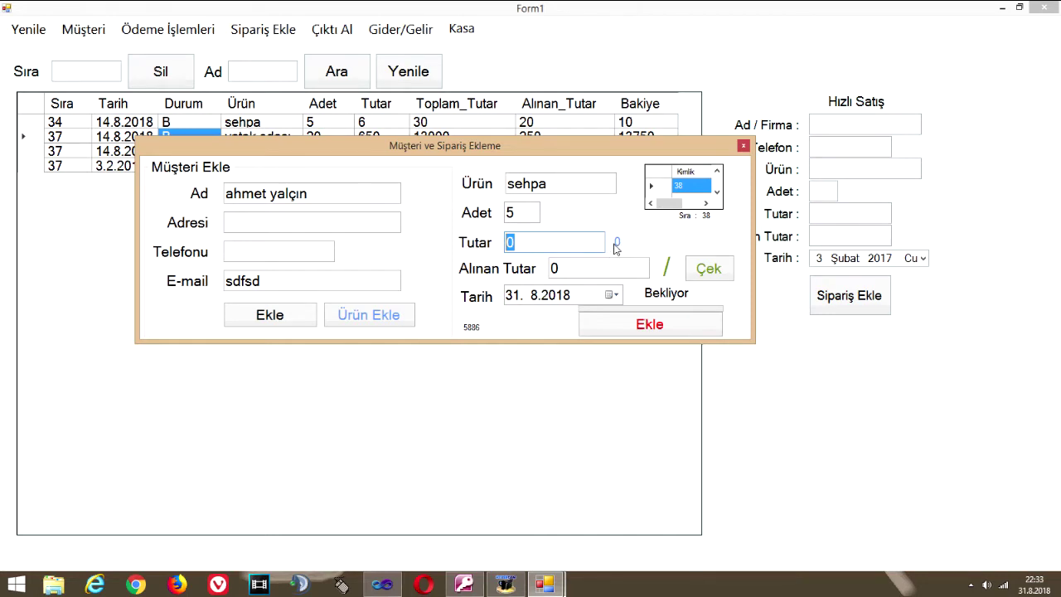
Set unit price 50 and amount received 200, then add the sehpa order
click(525, 244)
drag(528, 240, 483, 242)
text(50)
key(Tab)
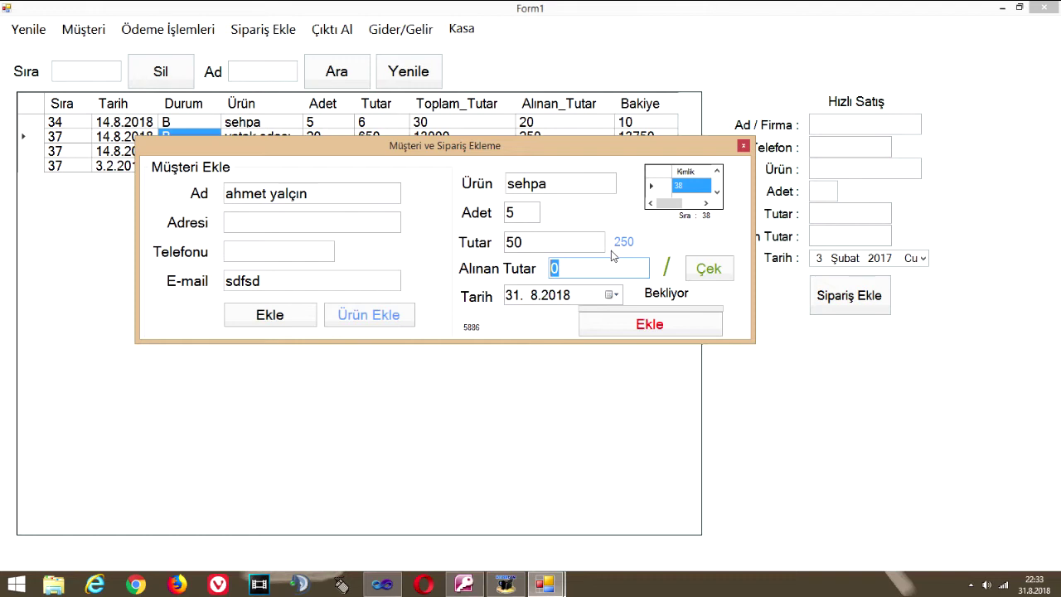
text(200)
click(646, 328)
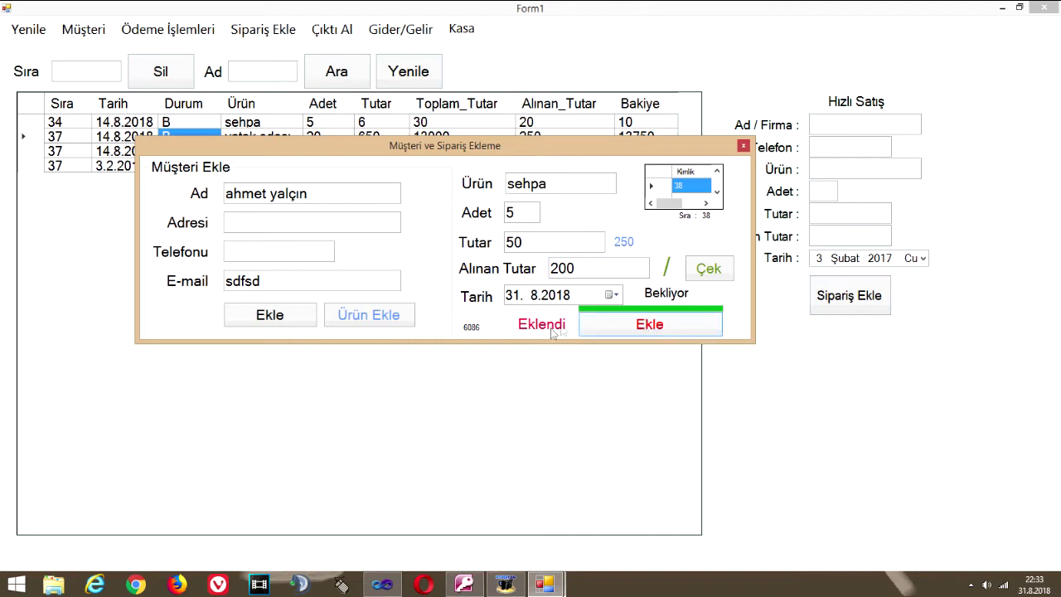
click(742, 148)
In the Çek section, set the cheque due date to 10.7.2019 using the calendar
click(705, 273)
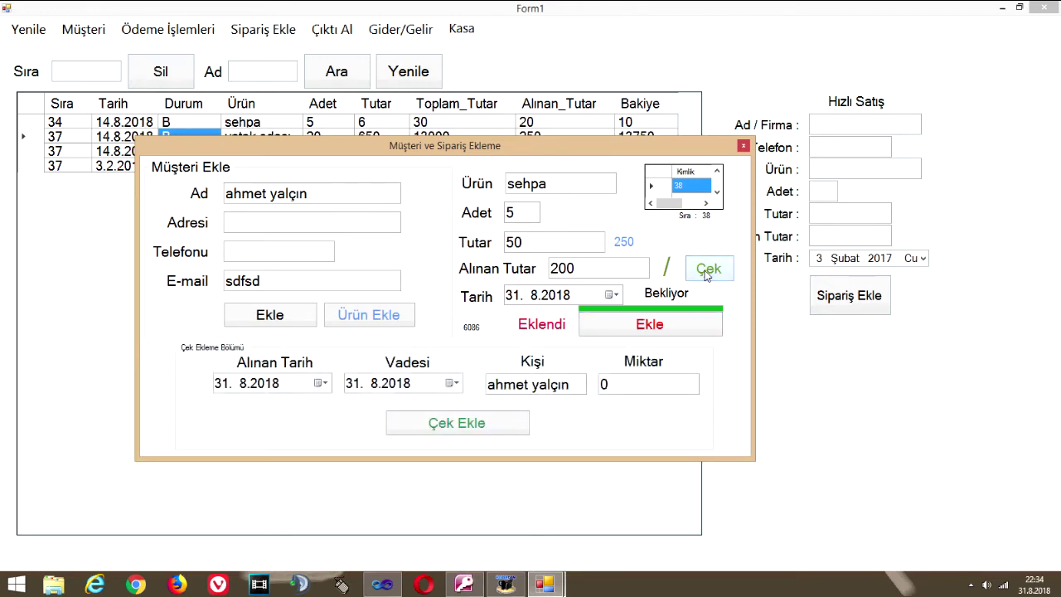
click(269, 385)
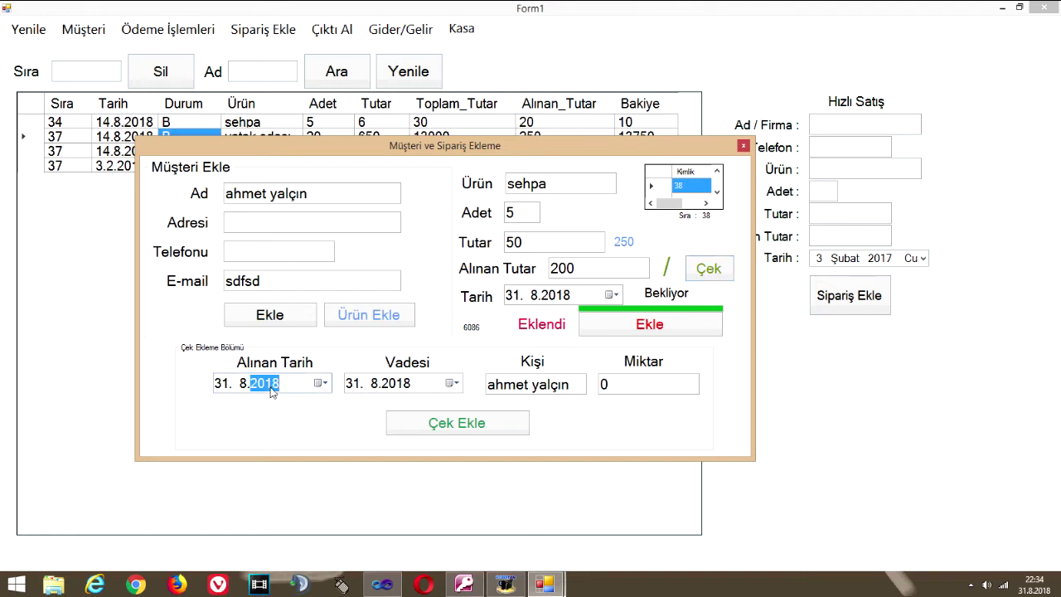
click(373, 390)
click(450, 384)
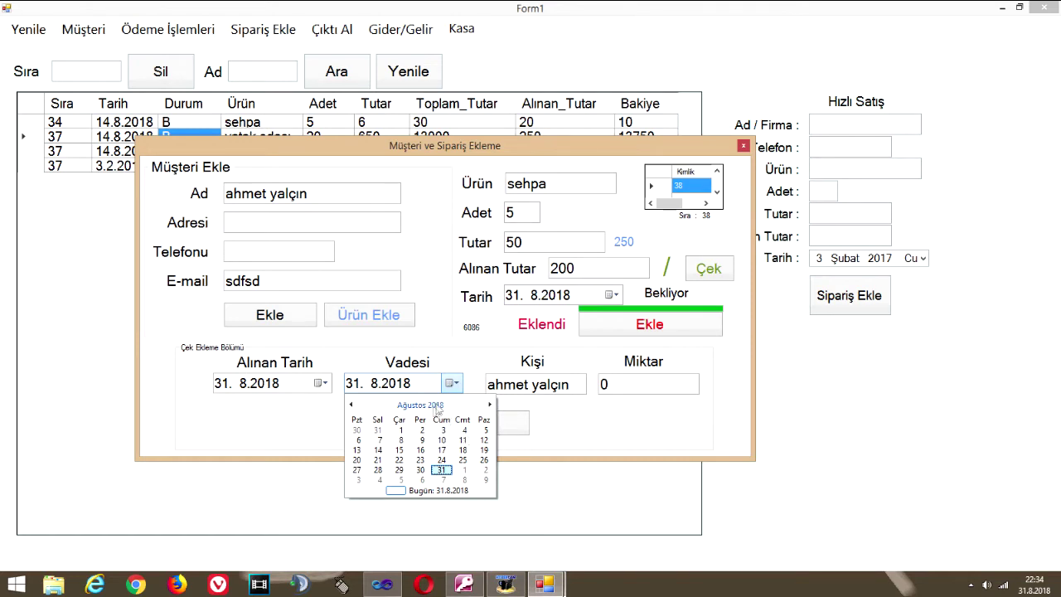
click(420, 405)
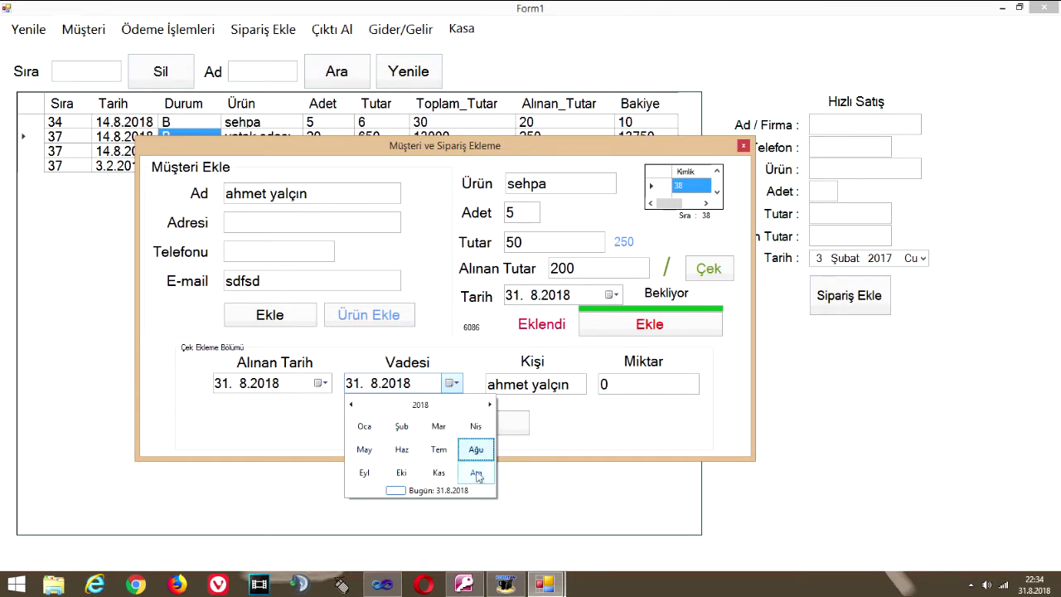
click(476, 478)
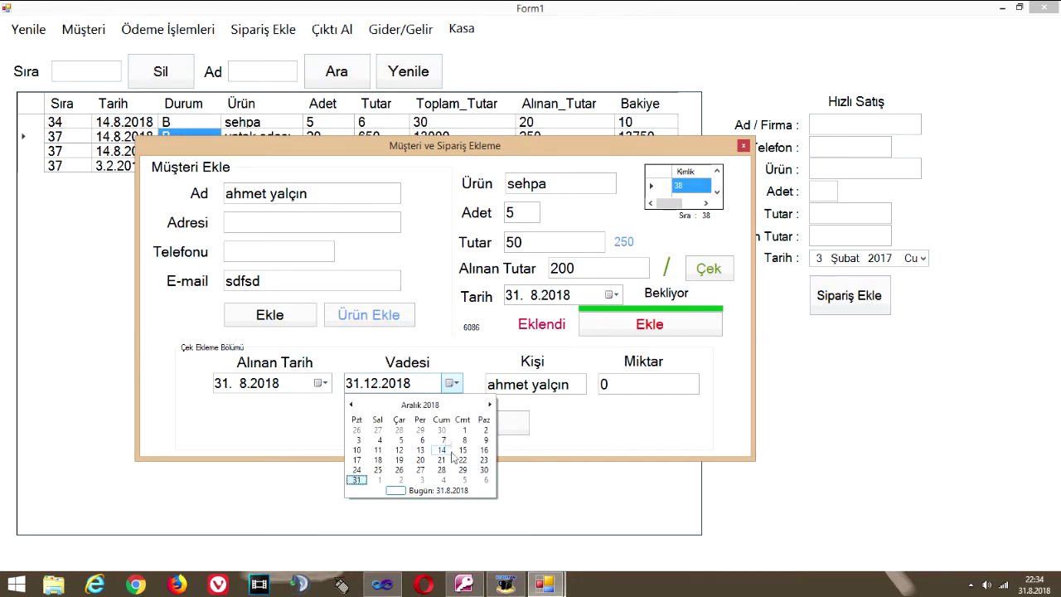
click(420, 405)
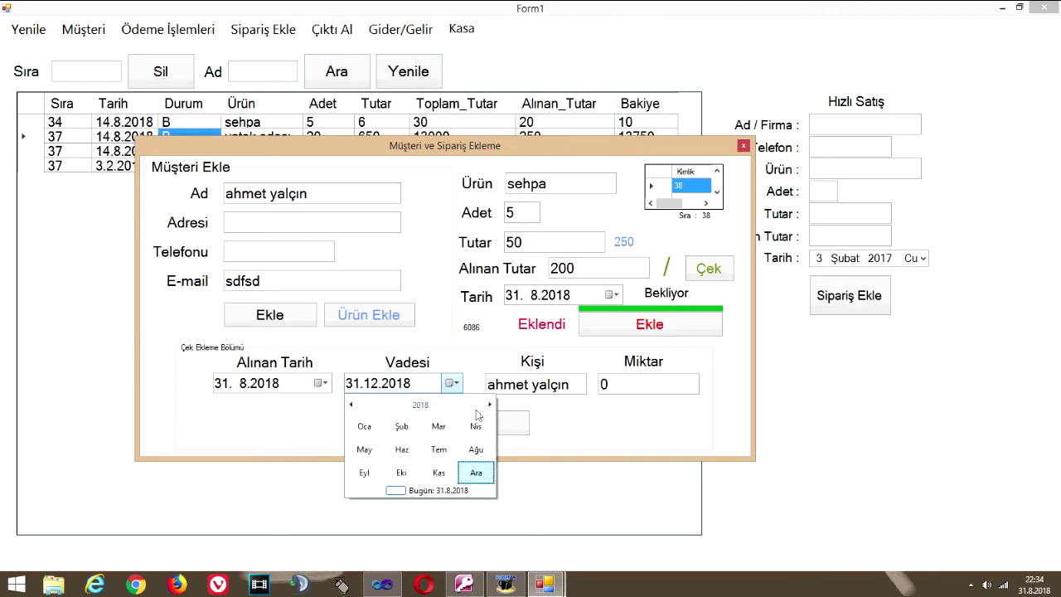
click(491, 405)
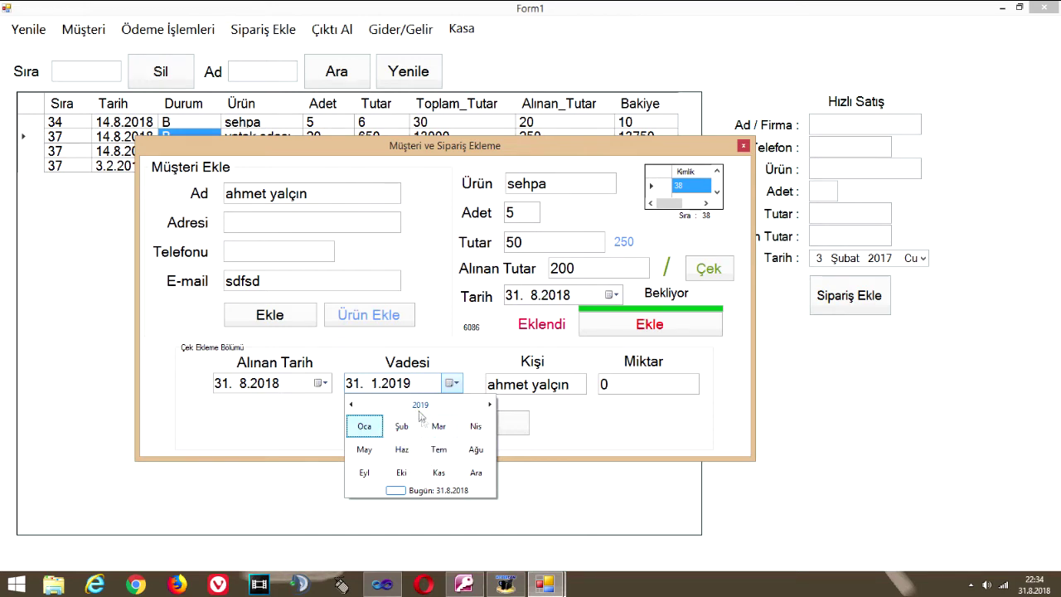
click(438, 450)
click(404, 452)
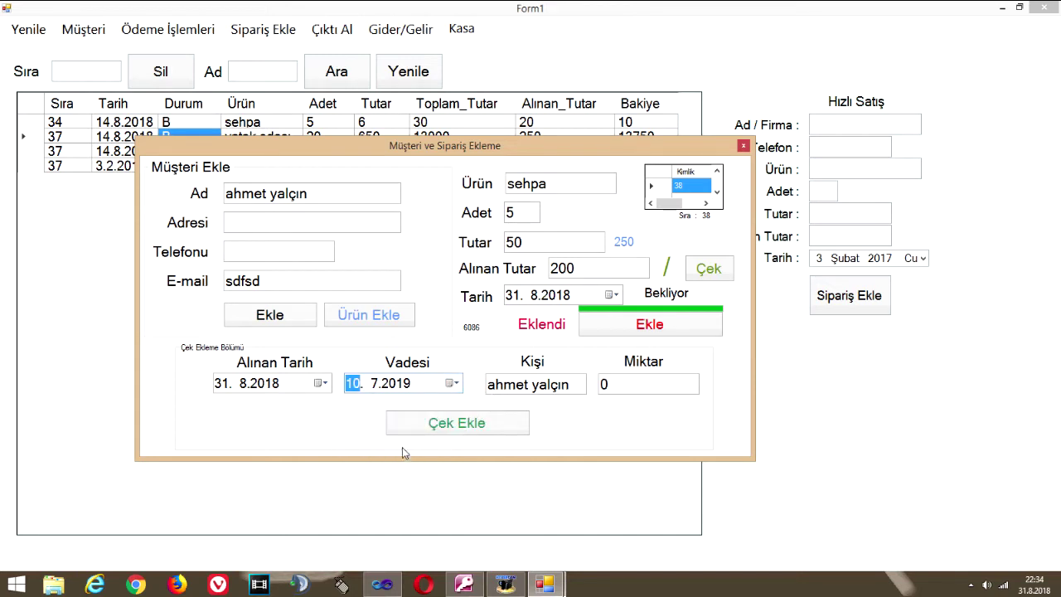
Set the cheque amount Miktar to 200
click(614, 388)
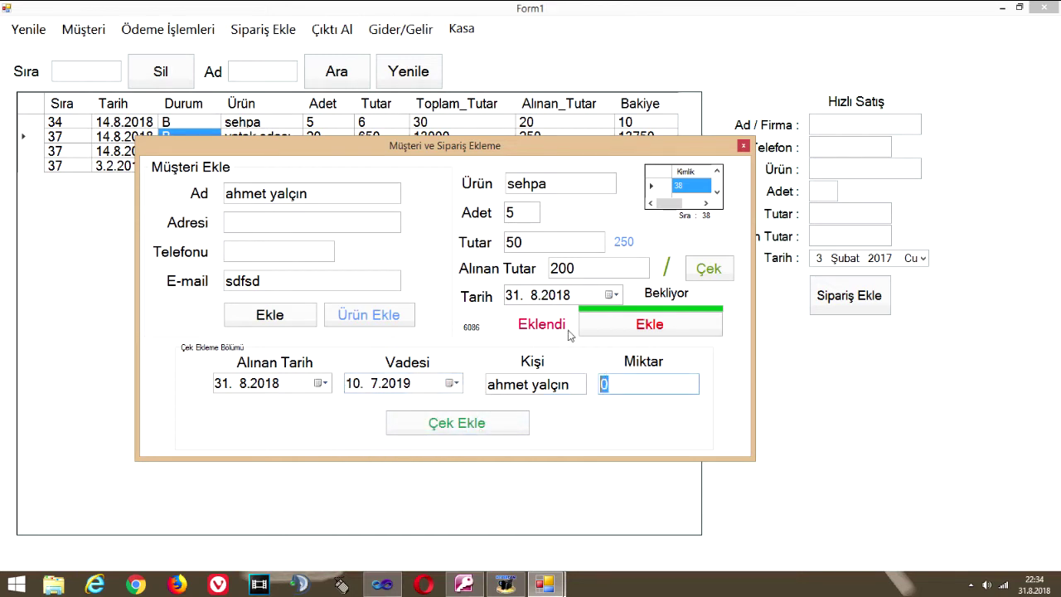
text(500)
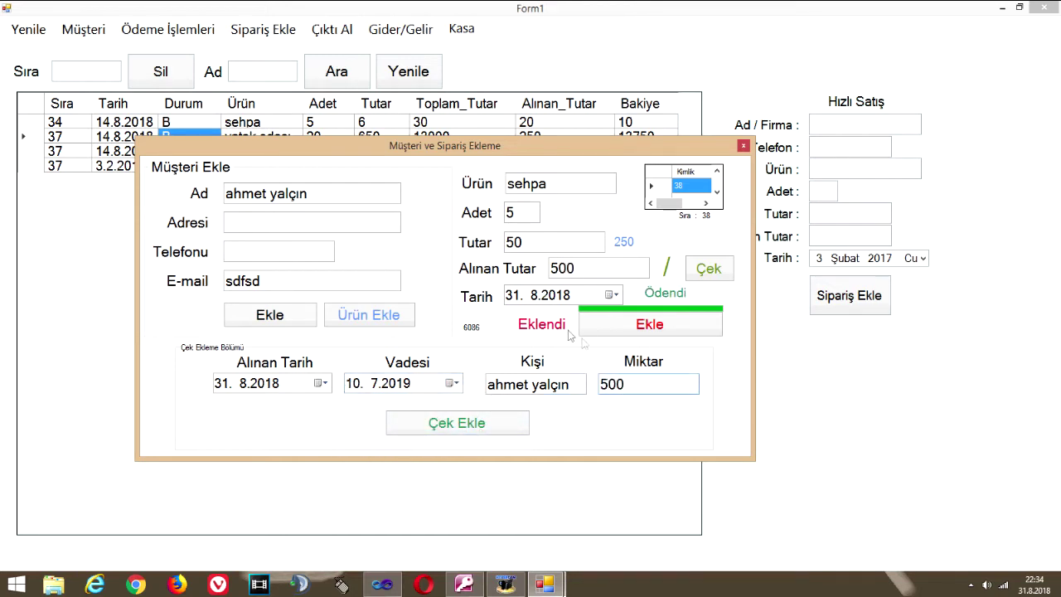
click(552, 268)
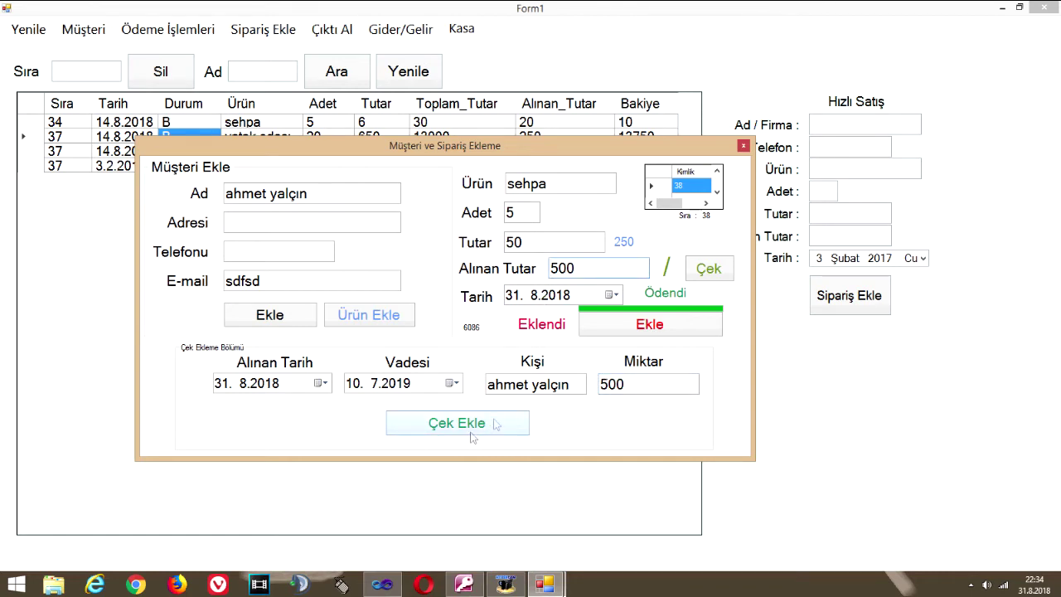
double_click(612, 384)
text(200)
Change the order's amount received to 250 so it is marked Ödendi
click(576, 267)
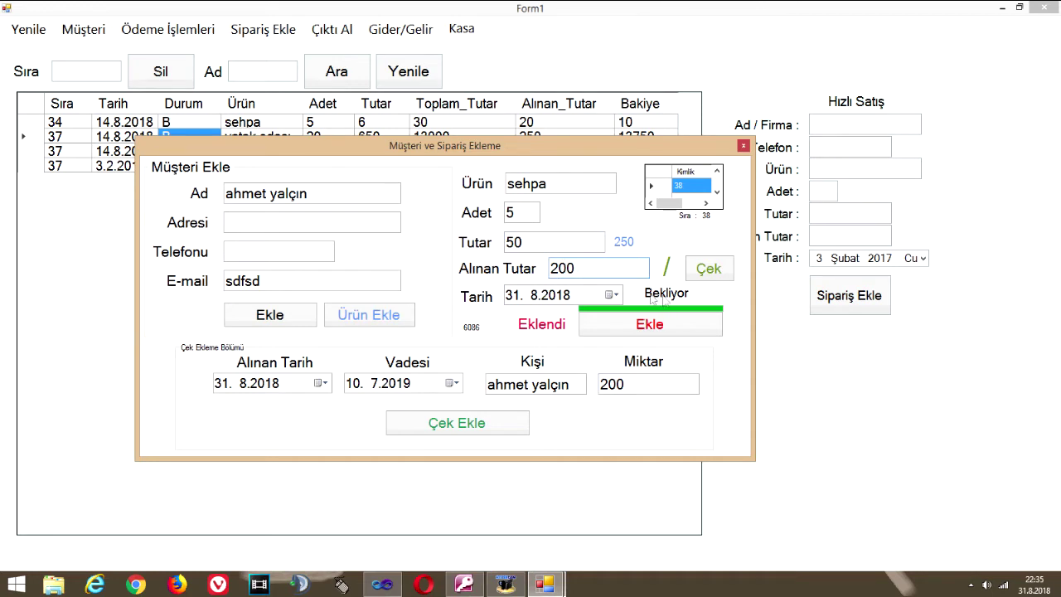
double_click(585, 268)
text(249)
key(BackSpace)
key(BackSpace)
text(50)
double_click(585, 269)
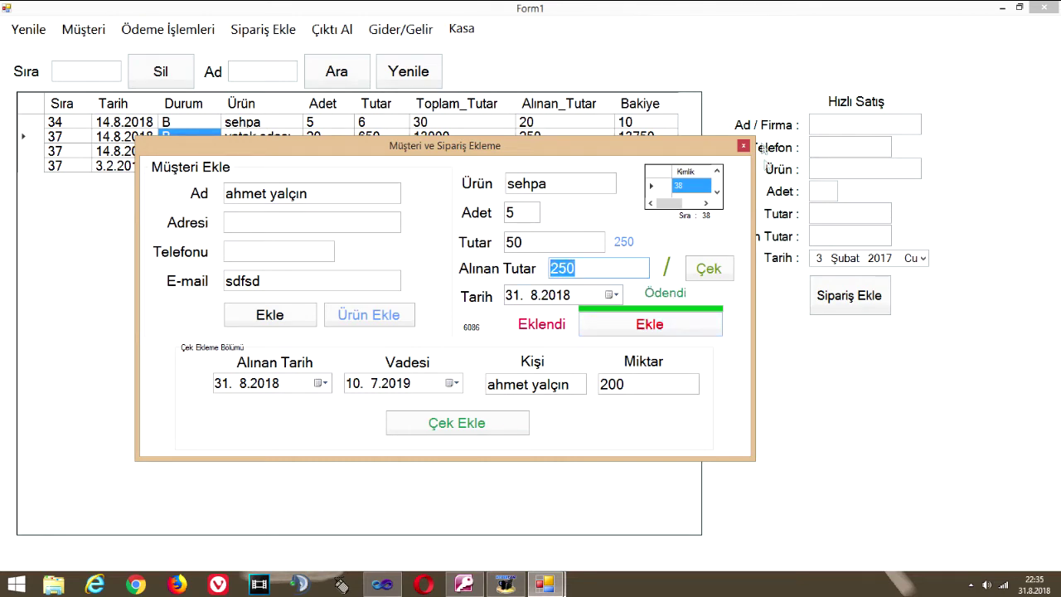
Close the customer dialog and refresh the orders list to view the new order 38
click(744, 145)
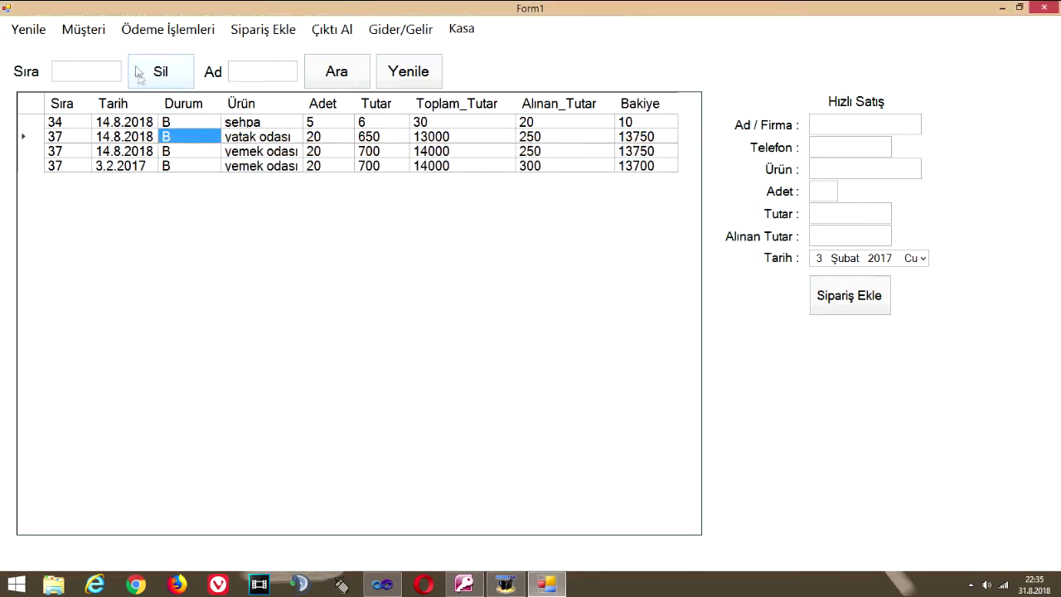
click(35, 34)
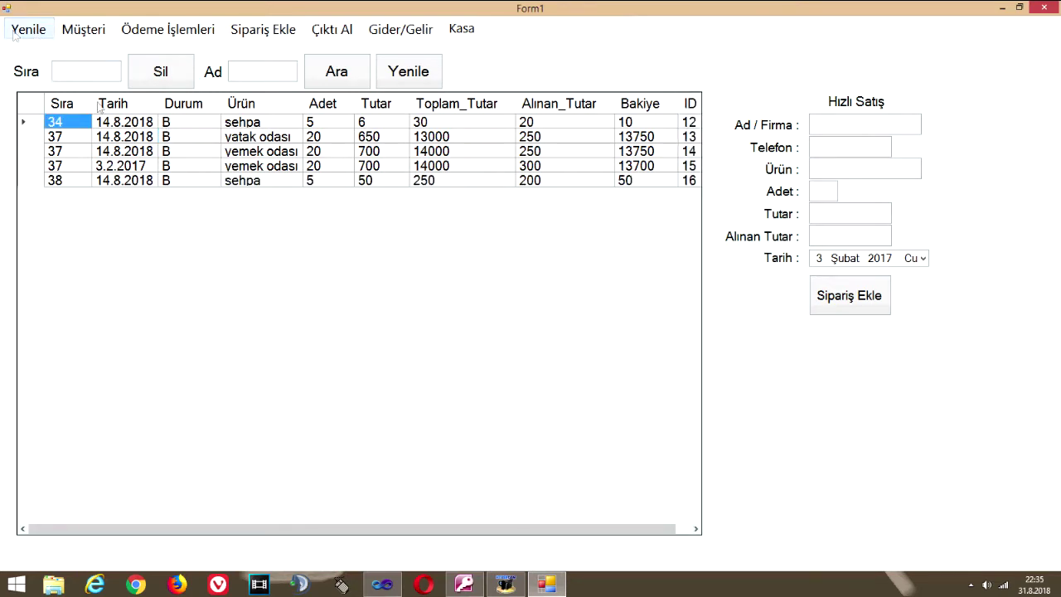
click(237, 182)
click(534, 182)
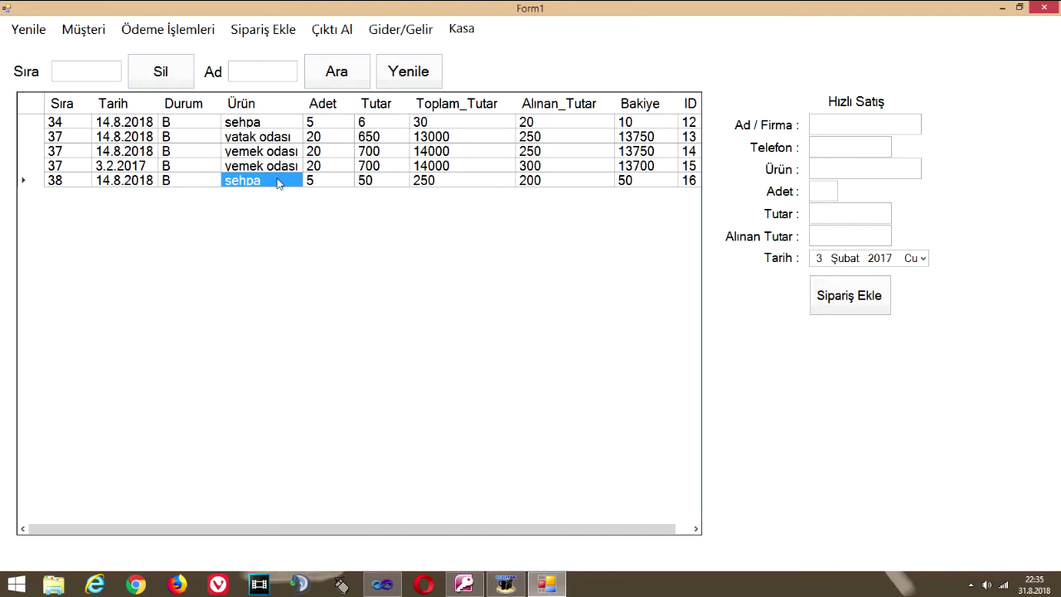
Record a 10 TL payment on customer 38's sehpa order, raising received to 210
click(170, 30)
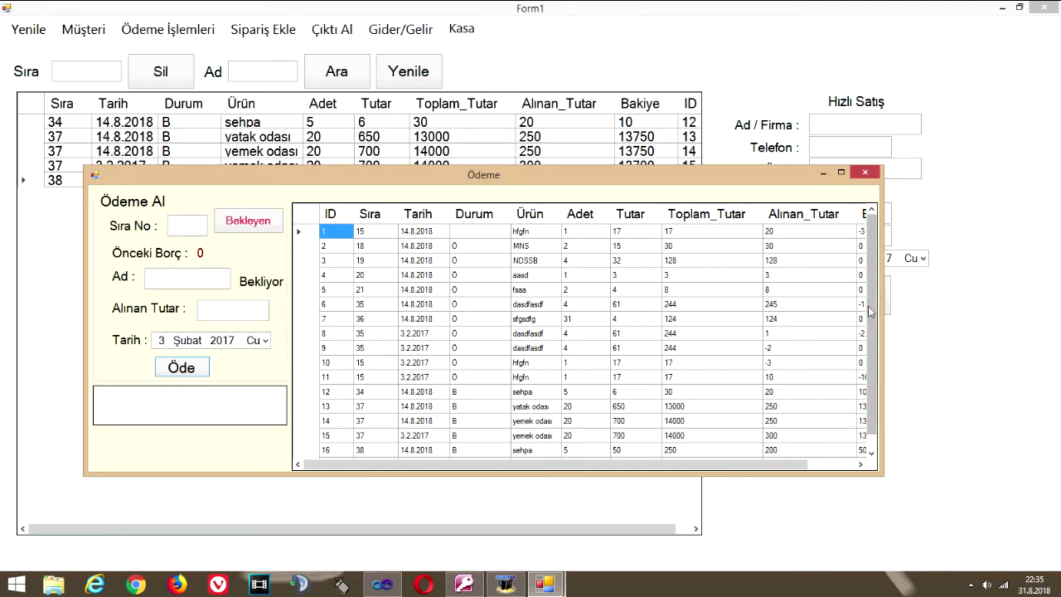
scroll(871, 319, down, 1)
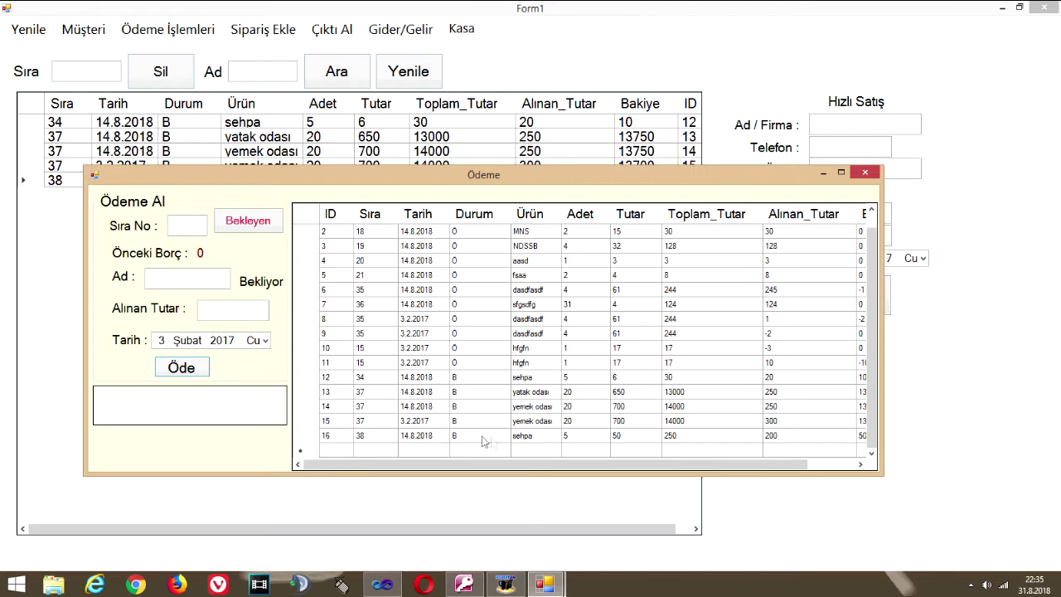
click(526, 437)
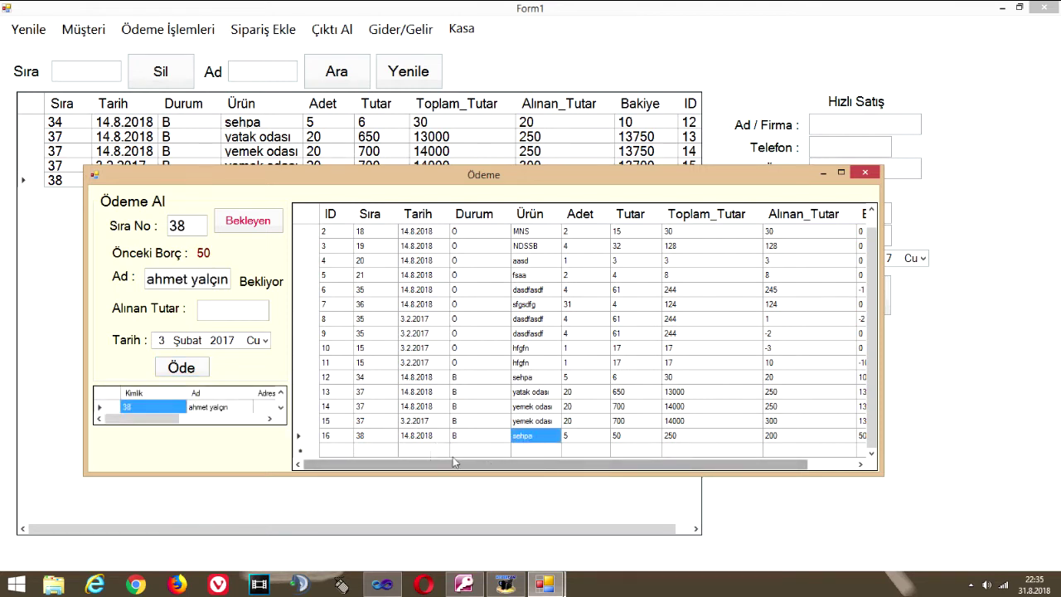
click(203, 407)
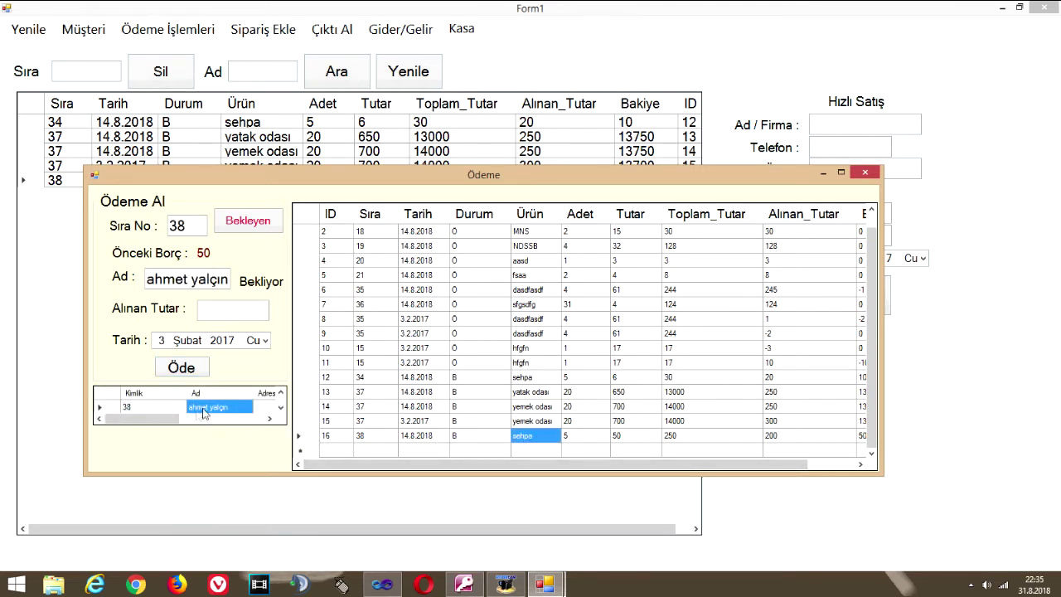
click(535, 438)
click(228, 312)
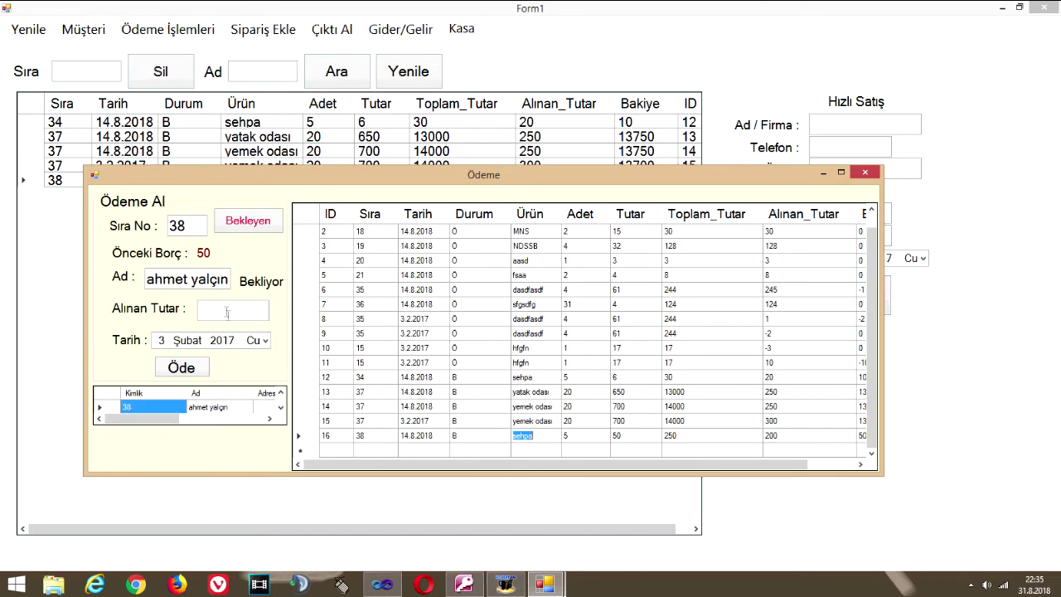
text(10)
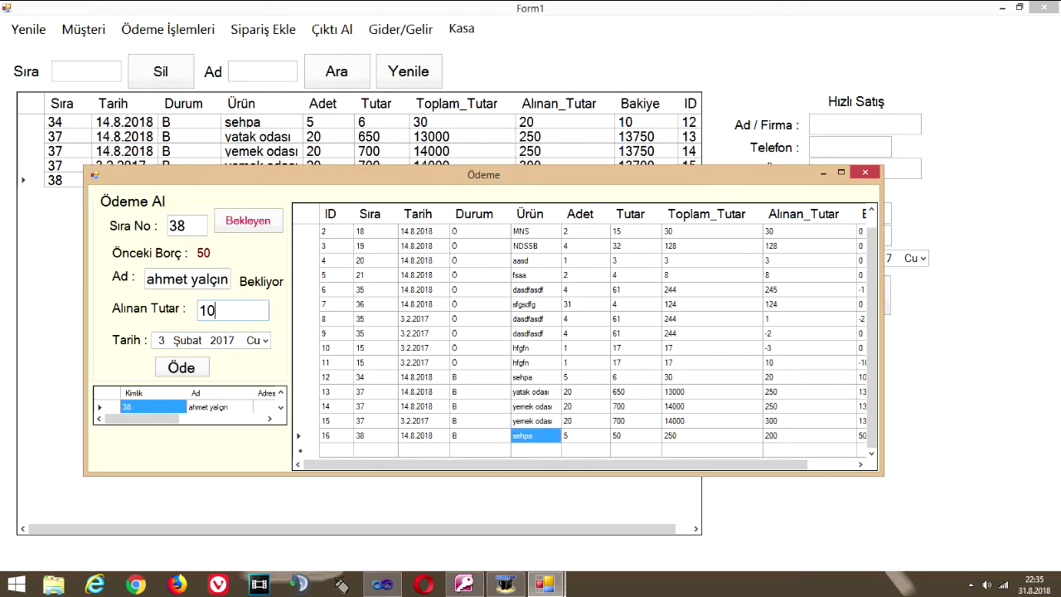
click(178, 366)
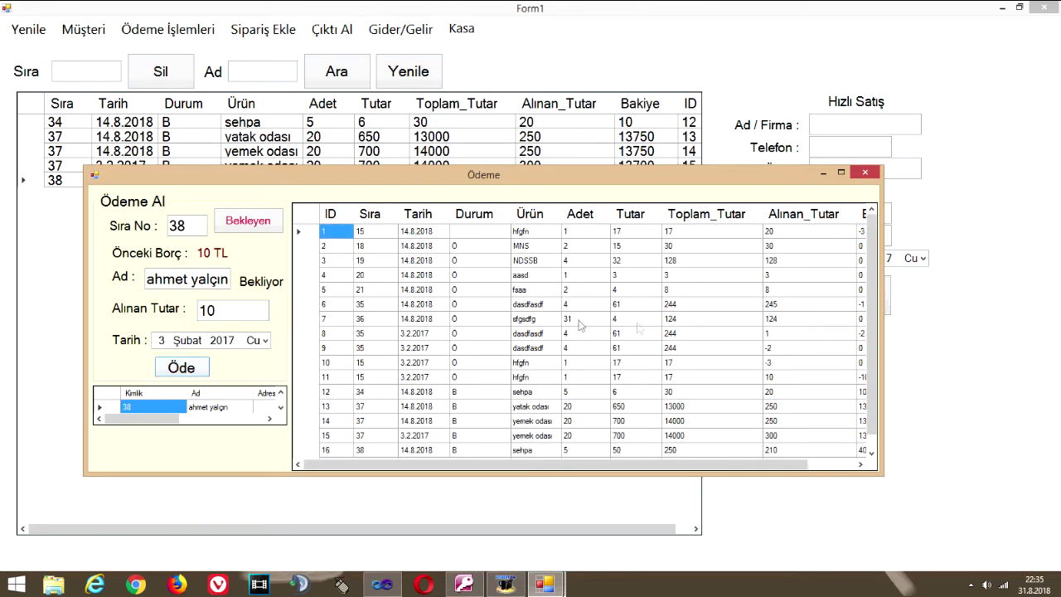
drag(872, 300, 870, 401)
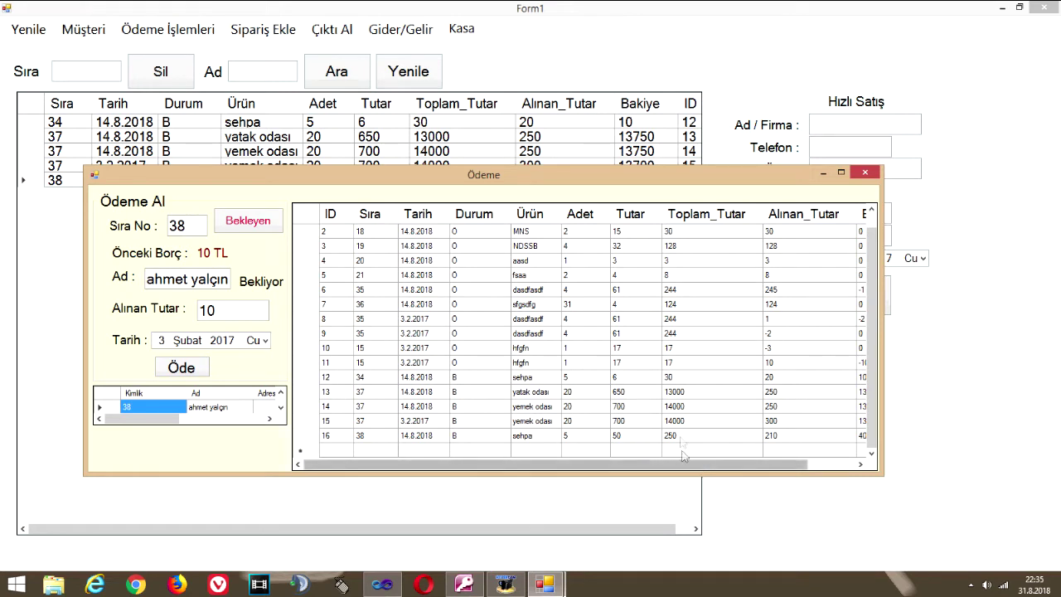
click(771, 438)
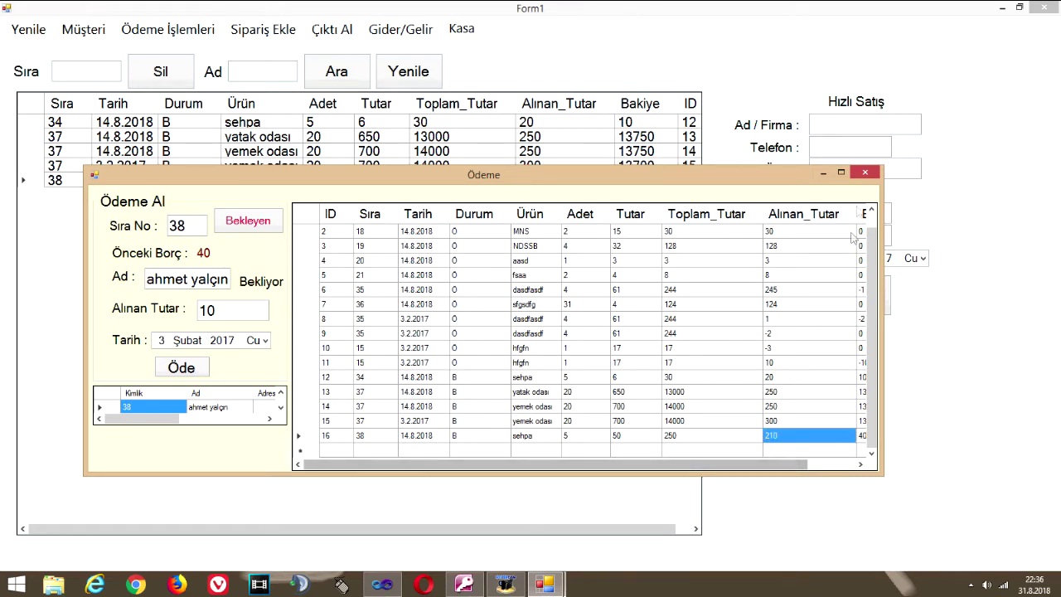
click(867, 174)
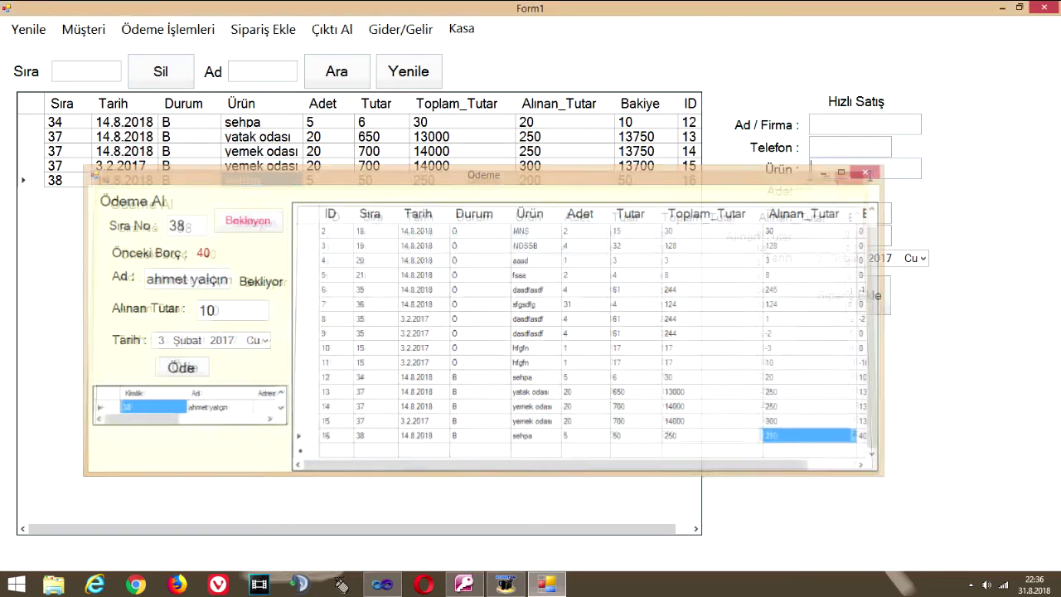
Reload the order list and confirm row 38 shows 210 received and balance 40
click(25, 33)
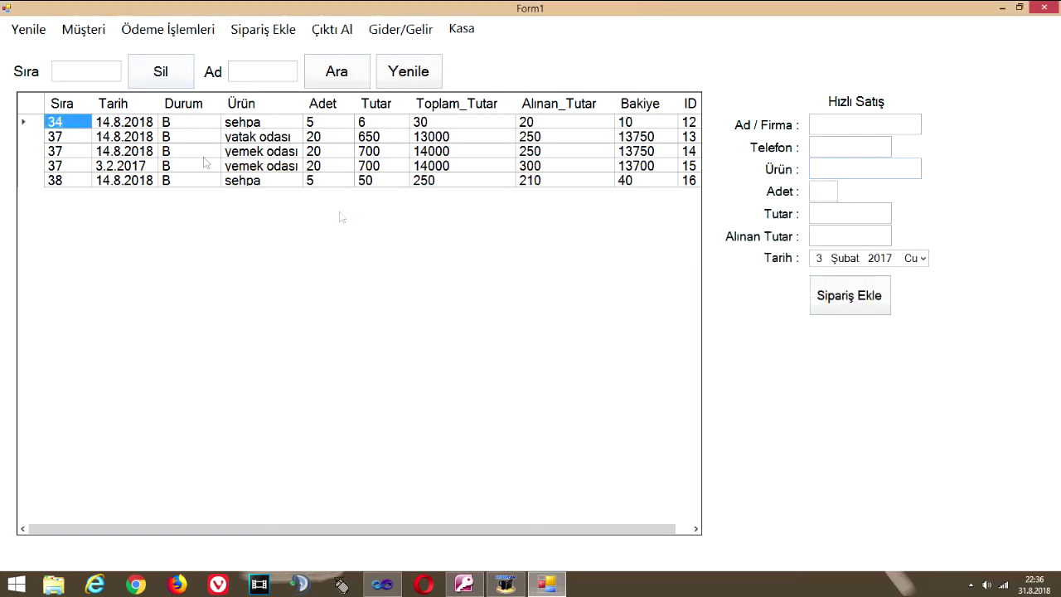
click(534, 183)
click(629, 182)
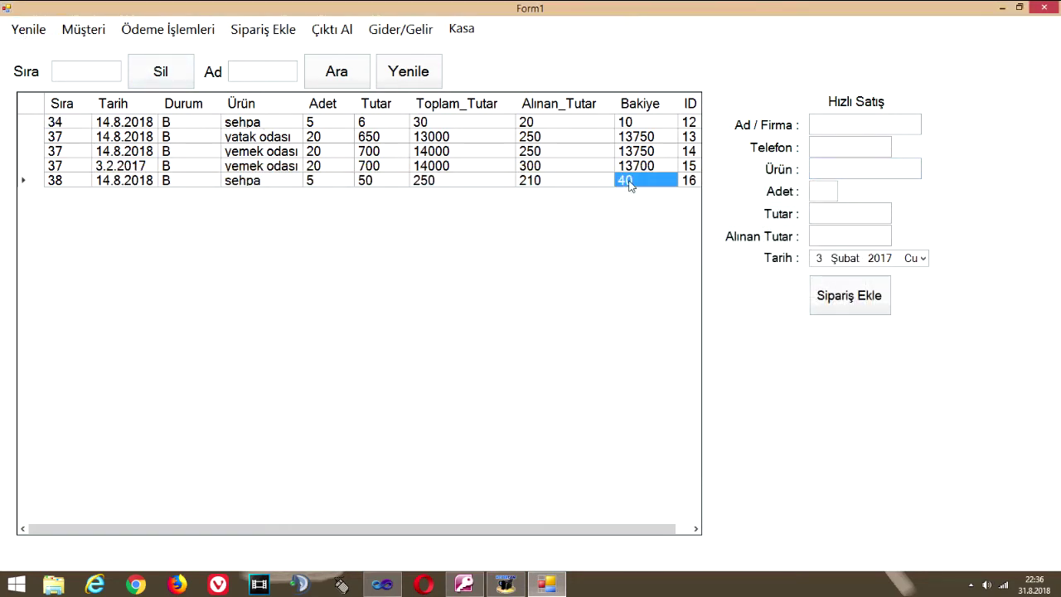
drag(541, 190, 333, 188)
In the new order window, select customer 38 for a new order
click(270, 36)
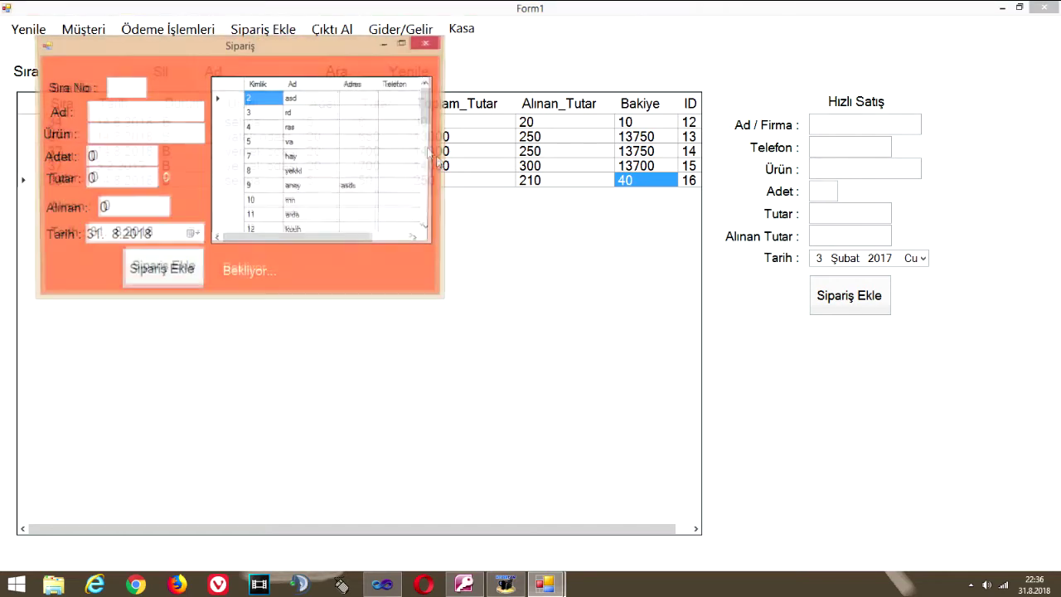
drag(309, 47, 354, 120)
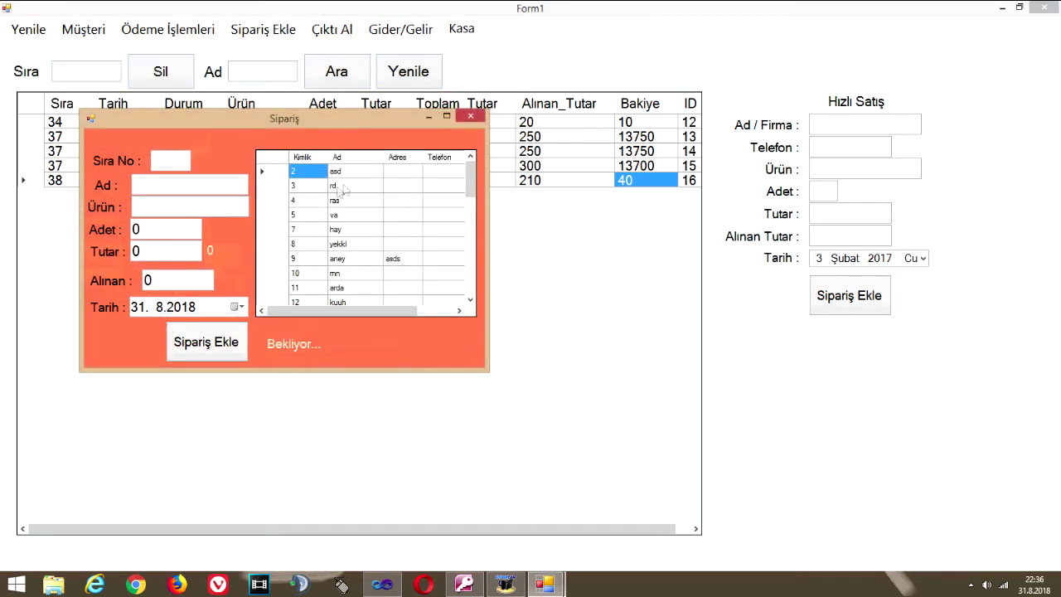
drag(272, 121, 266, 224)
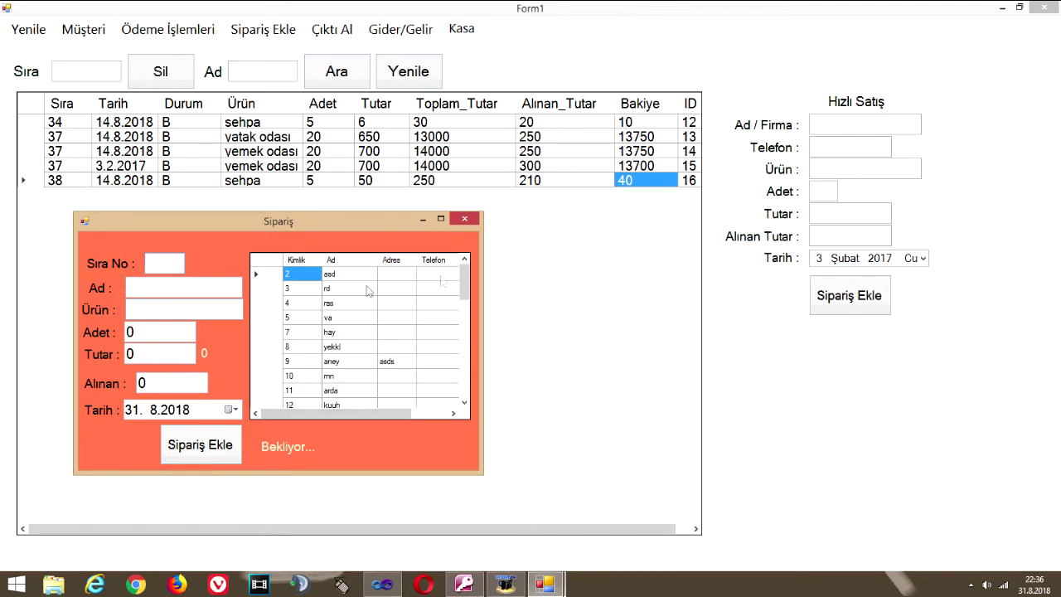
drag(465, 278, 478, 372)
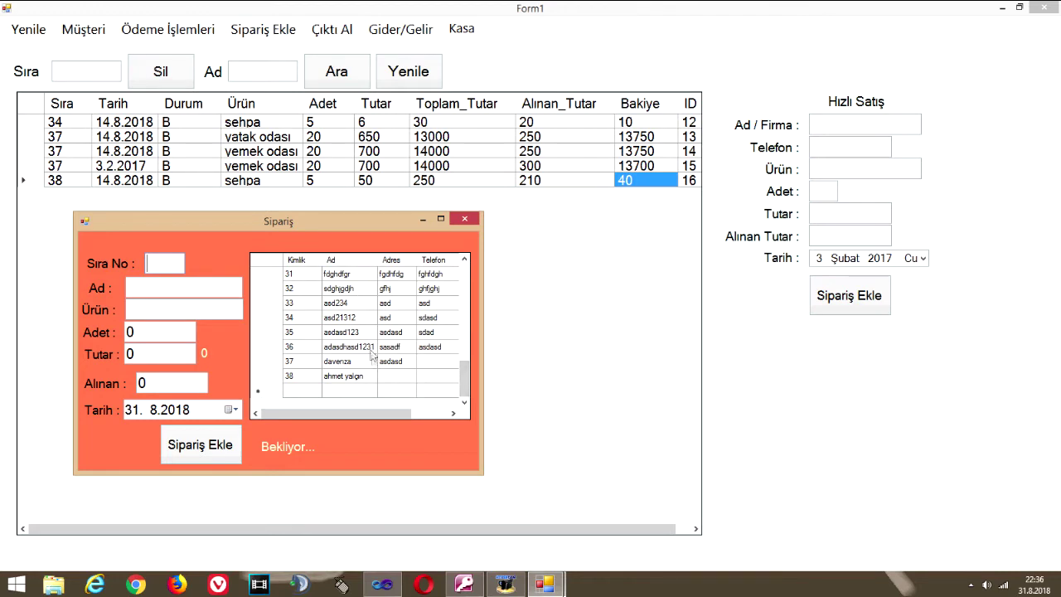
click(337, 378)
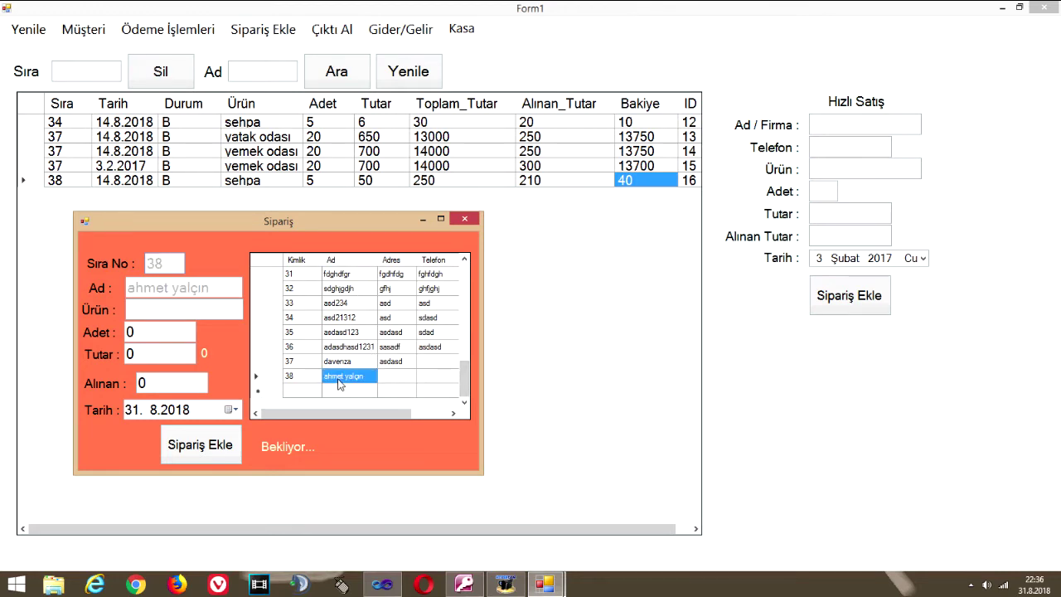
click(159, 311)
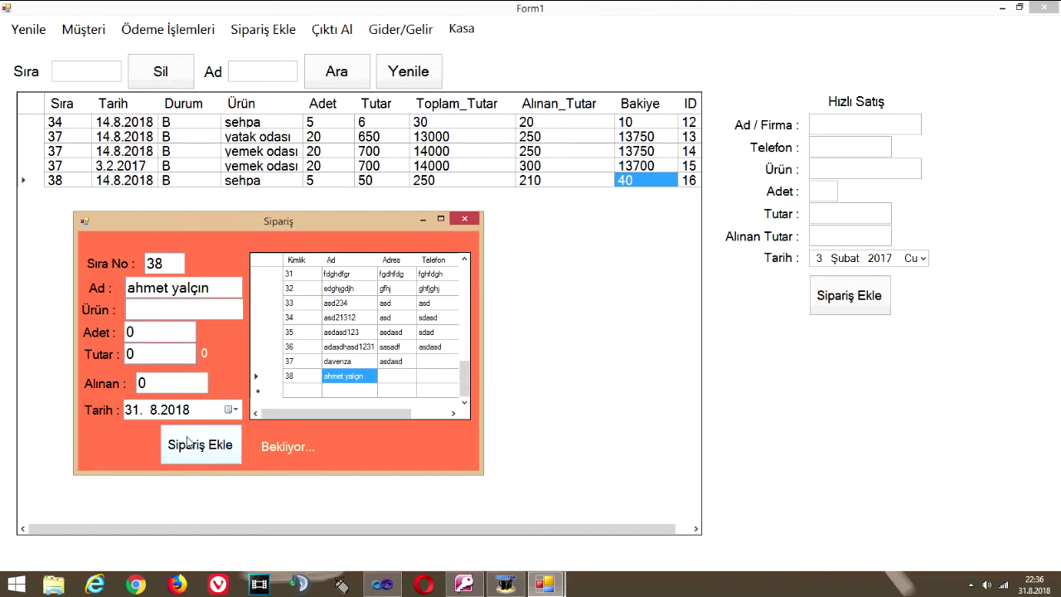
Enter quantity 20, unit price 30 and received 599, then close without adding
click(139, 334)
drag(139, 334, 107, 339)
text(20)
double_click(165, 356)
text(30)
drag(172, 387, 115, 395)
text(600)
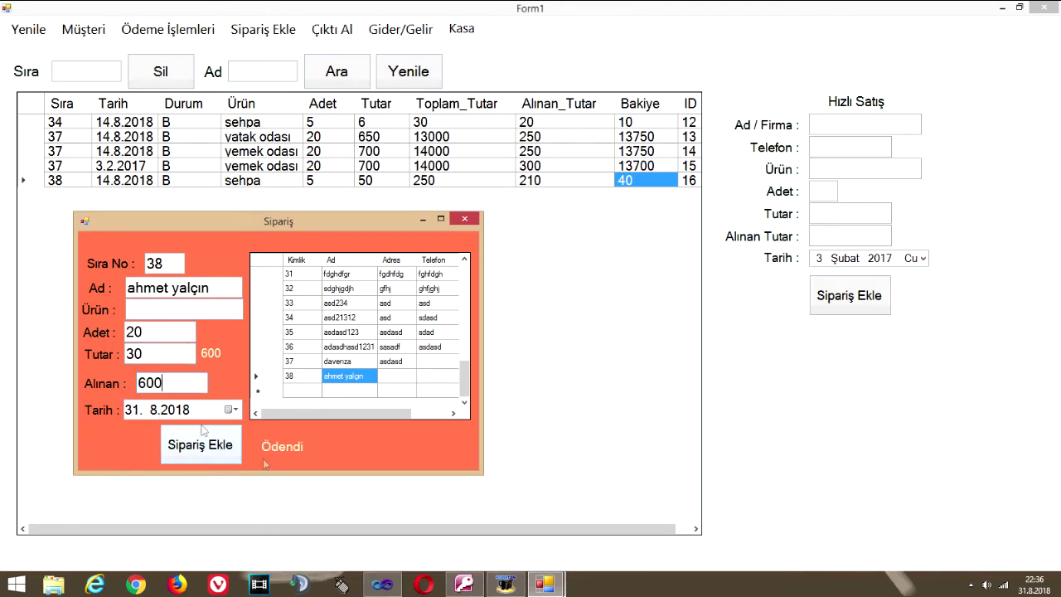
key(BackSpace)
key(BackSpace)
text(99)
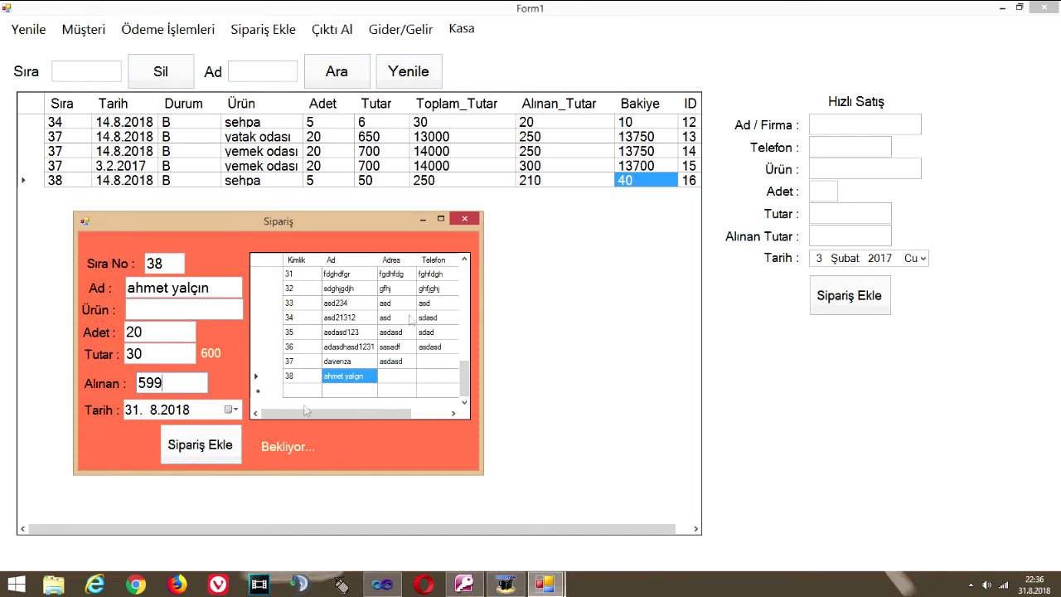
click(467, 218)
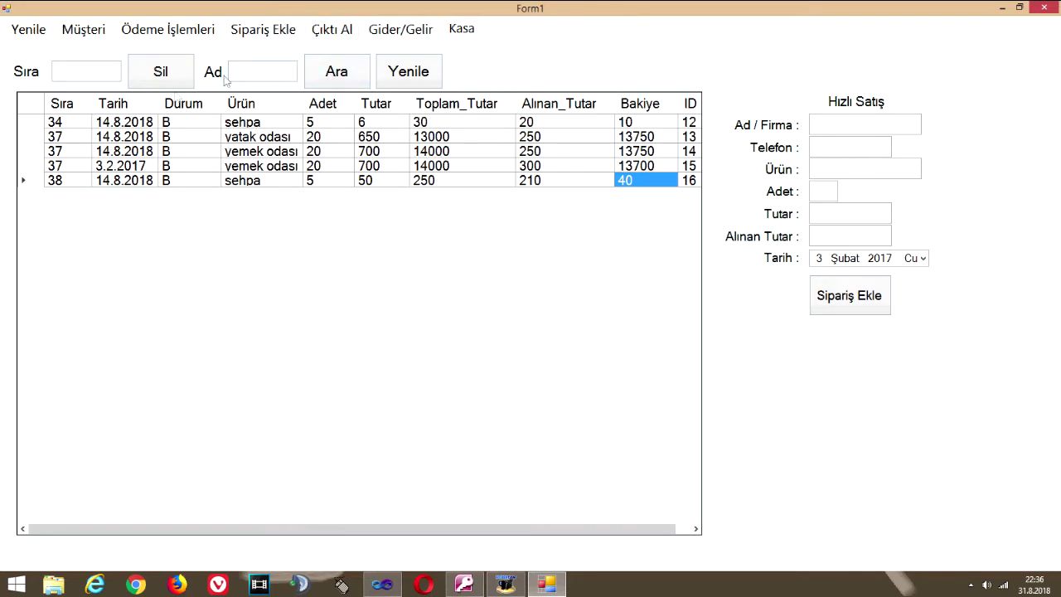
Open Müşteri Ekstre and filter the statement to Sıra No 38's sehpa rows
click(74, 35)
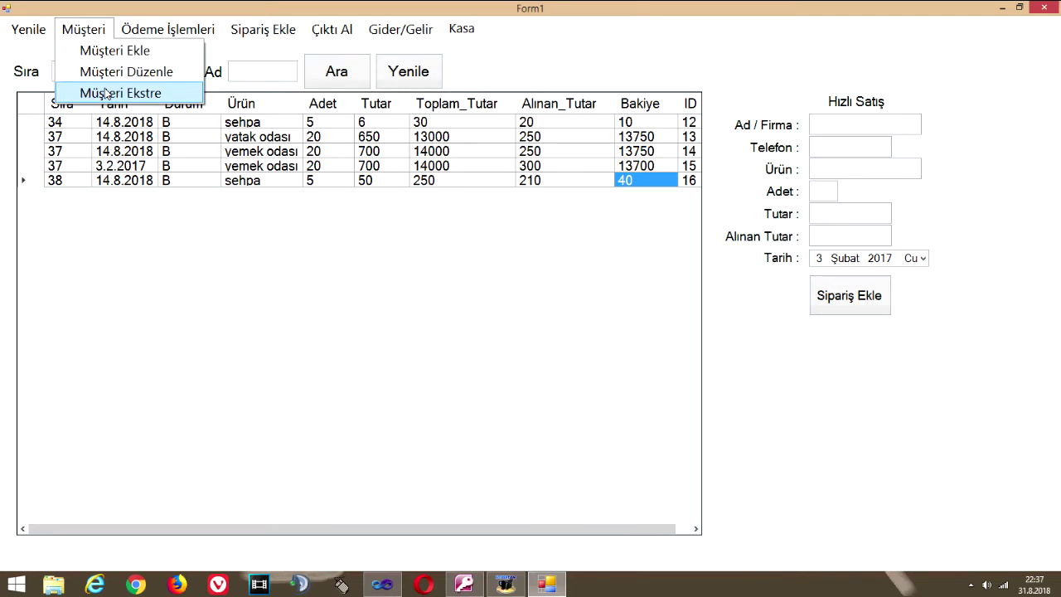
click(107, 93)
drag(308, 64, 401, 109)
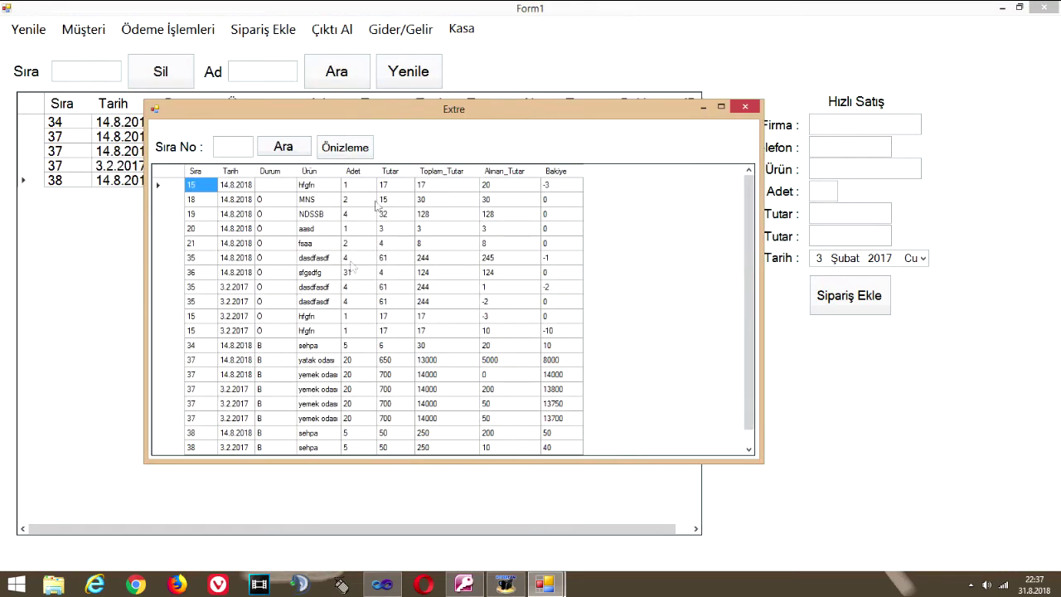
scroll(485, 336, down, 1)
scroll(479, 335, up, 1)
scroll(323, 344, down, 1)
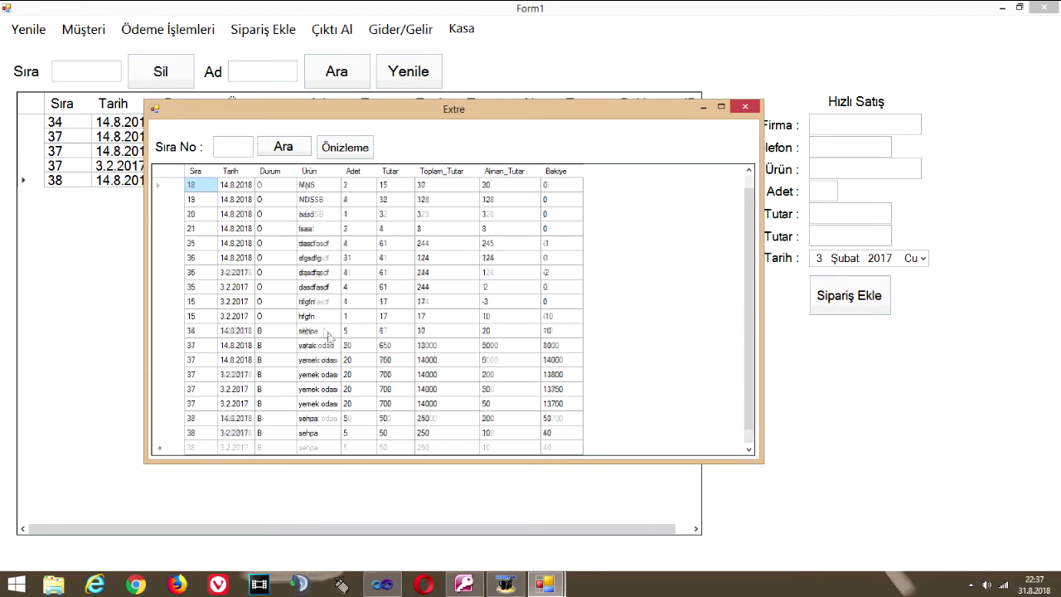
scroll(380, 323, up, 1)
scroll(379, 323, down, 1)
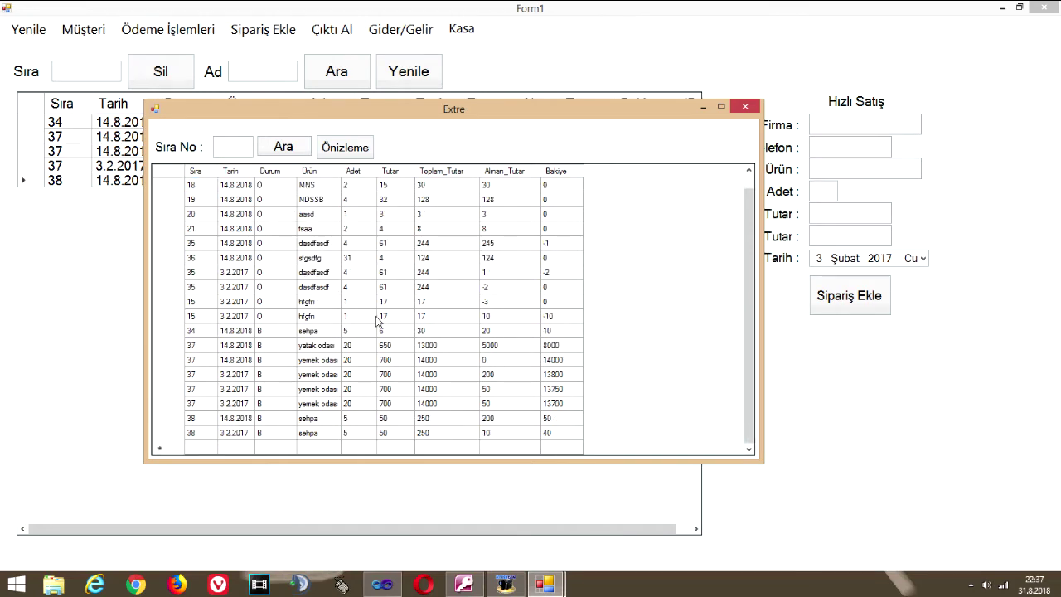
click(306, 419)
click(298, 148)
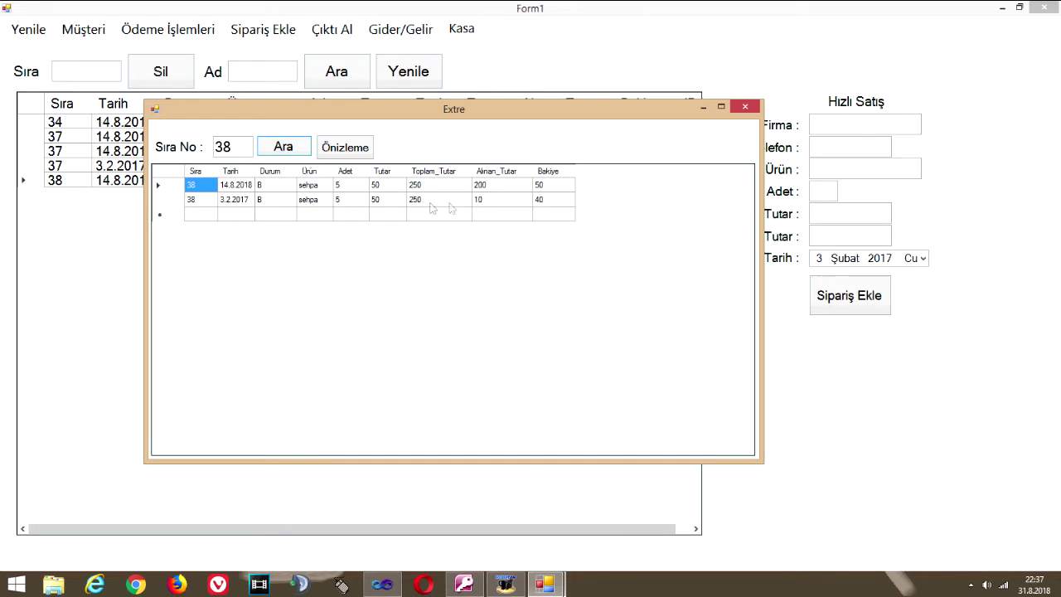
Review the statement rows: 5 sehpa at 50, 250 total, 200 received leaving 50, then 10 leaving 40
click(323, 189)
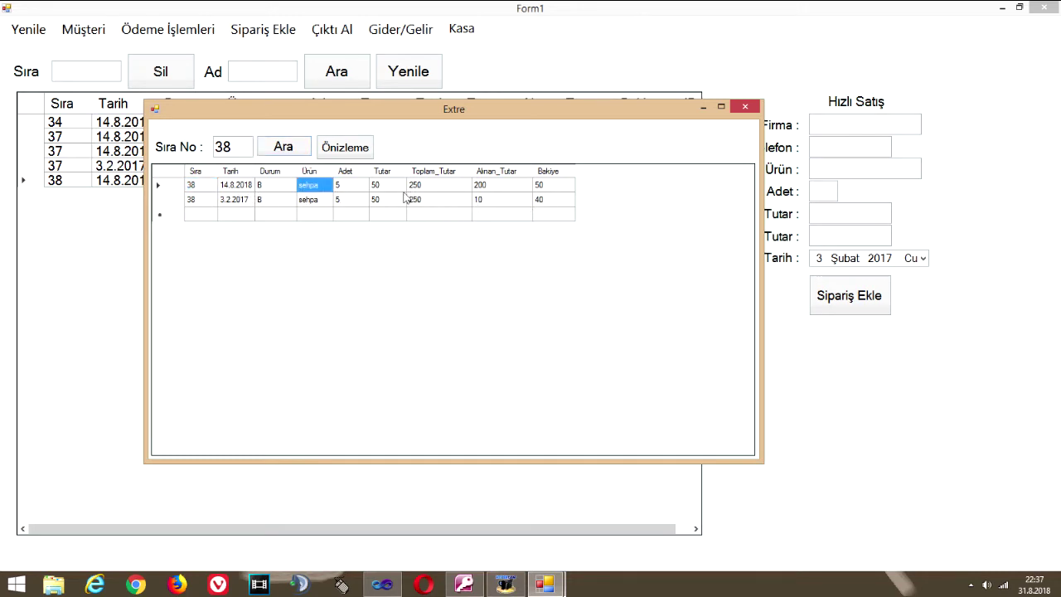
click(343, 189)
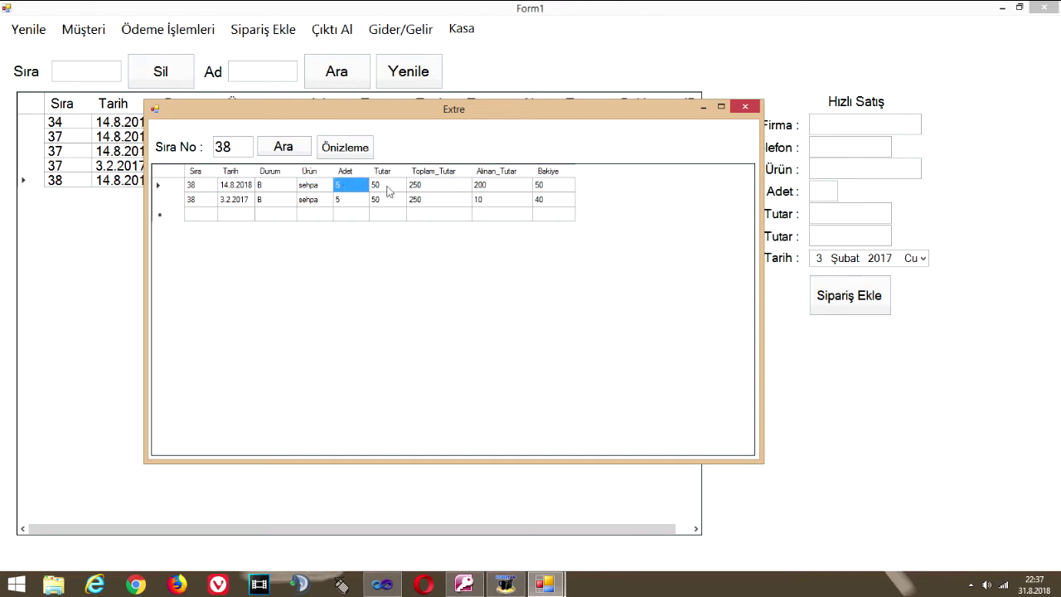
click(388, 192)
click(428, 190)
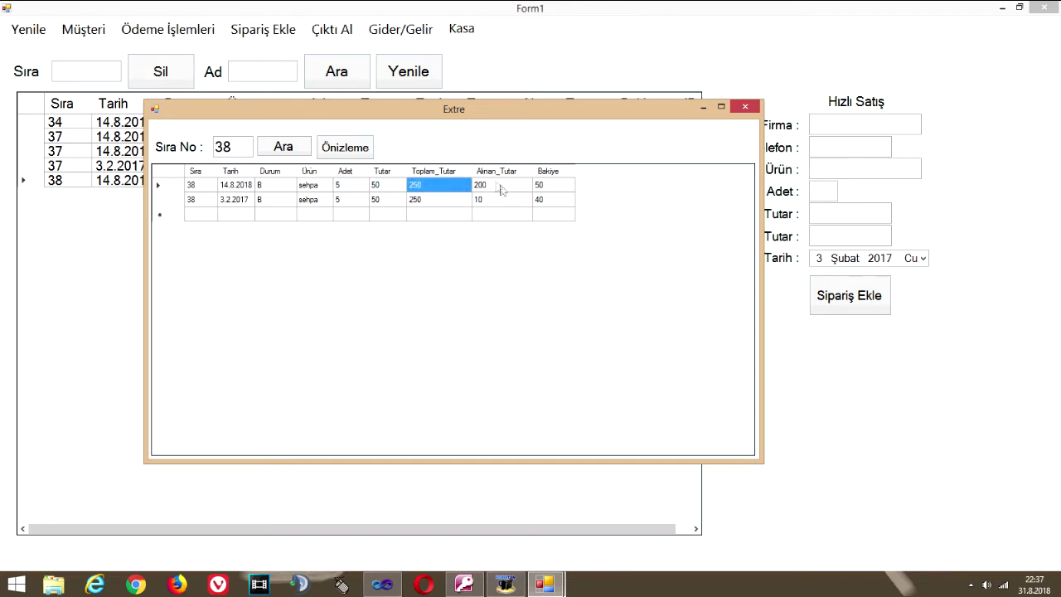
click(502, 189)
click(551, 191)
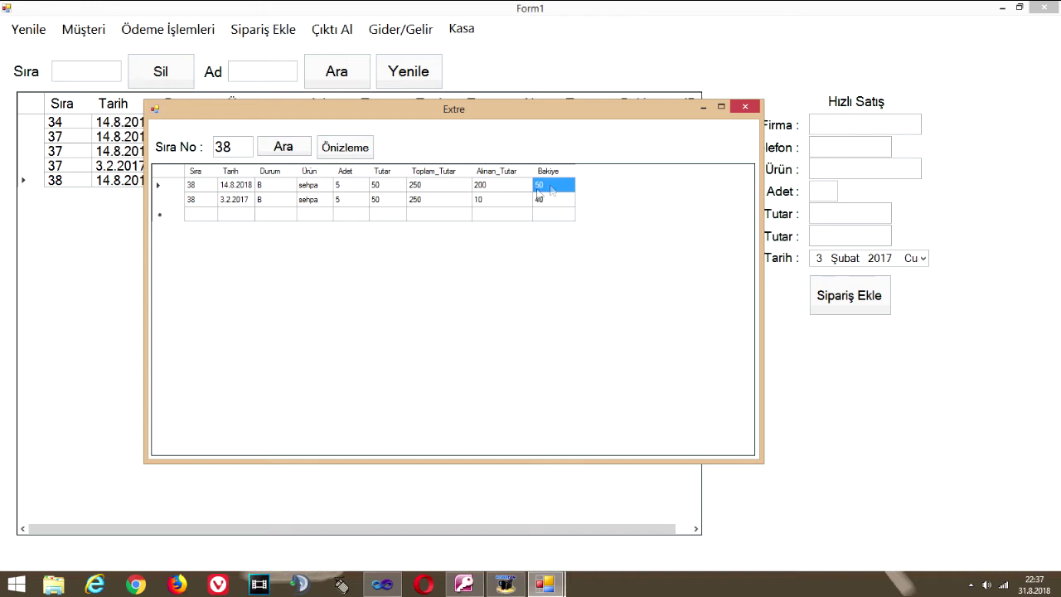
click(486, 203)
click(548, 207)
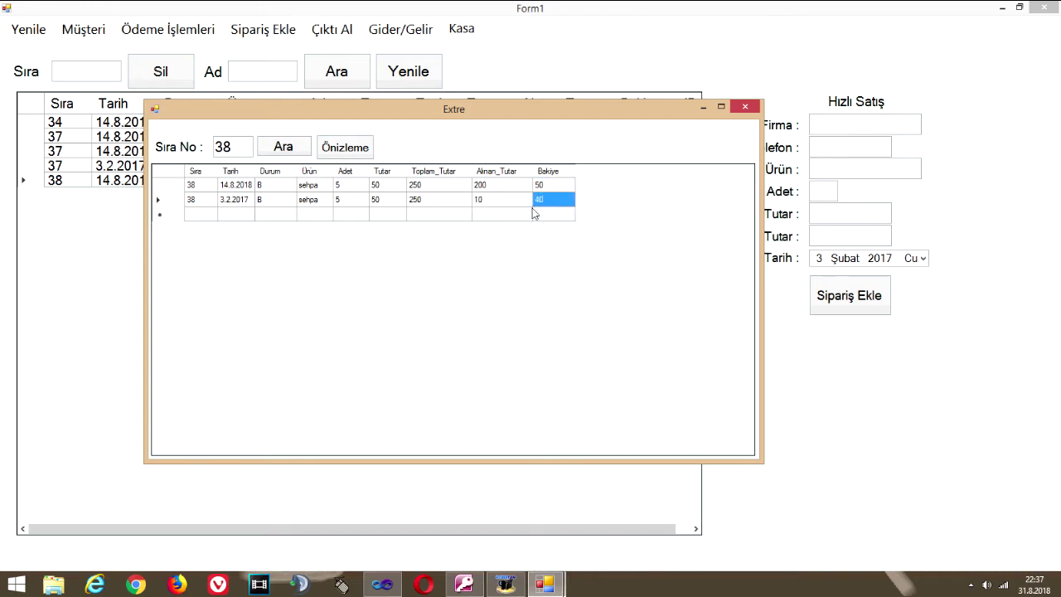
Open the statement's print dialog and close it along with the Extre window
click(345, 151)
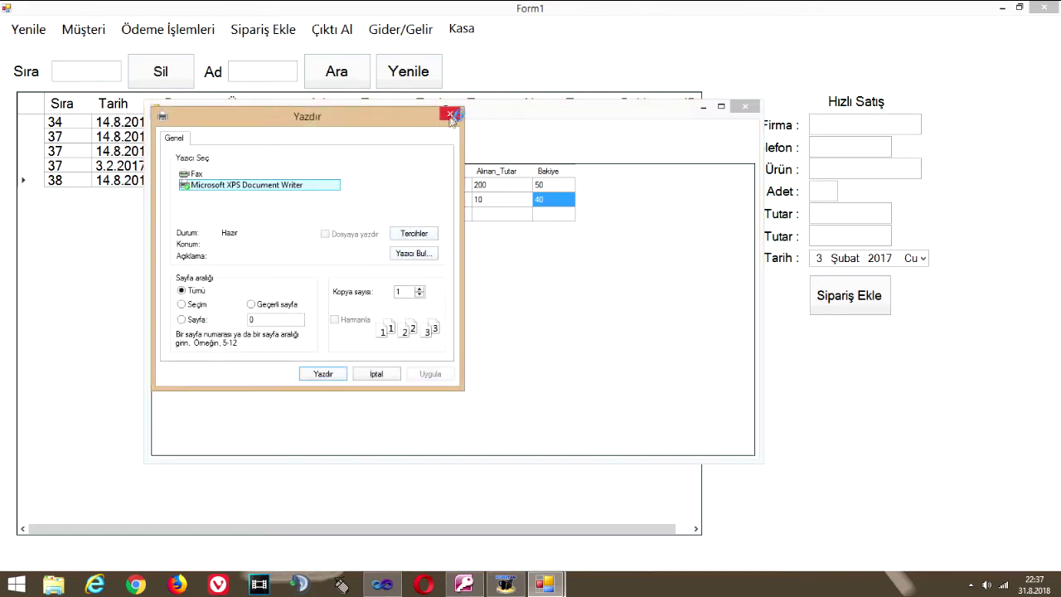
click(451, 116)
click(93, 30)
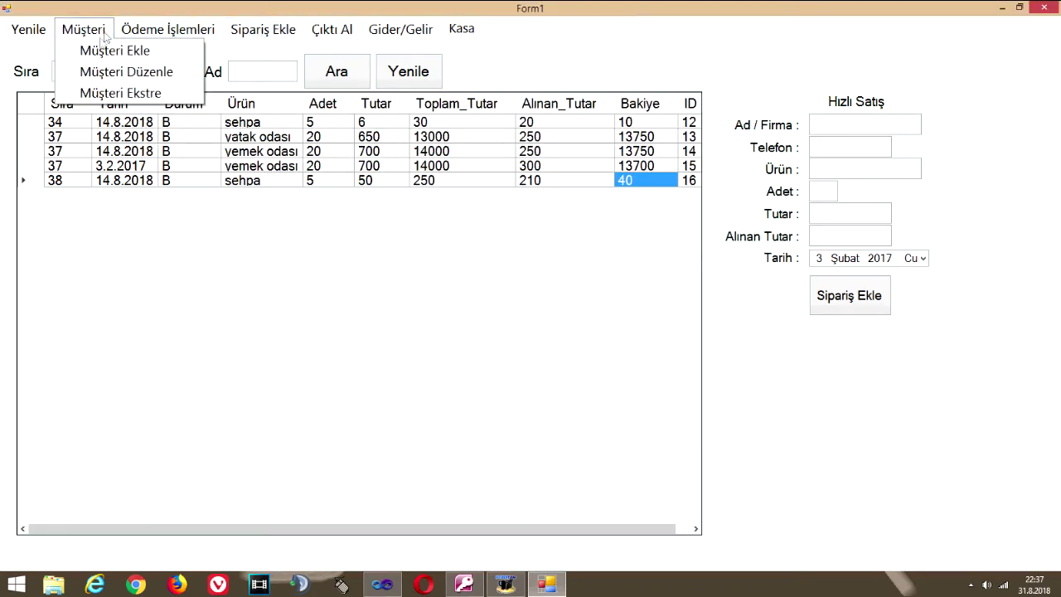
In Müşteri Düzenle, replace customer 38's e-mail with a new value and save with Güncelle
click(121, 81)
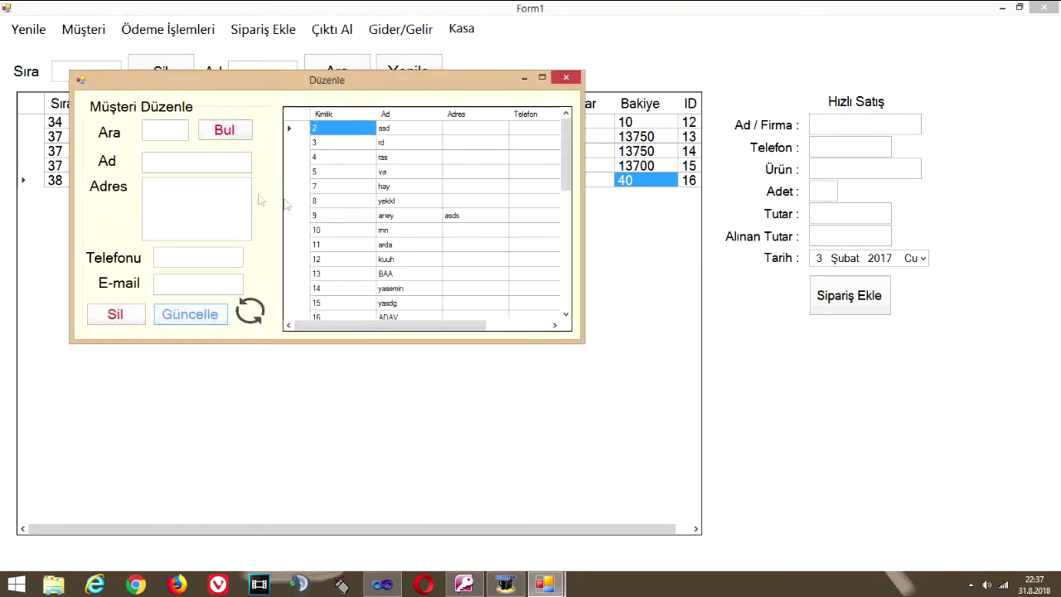
click(388, 231)
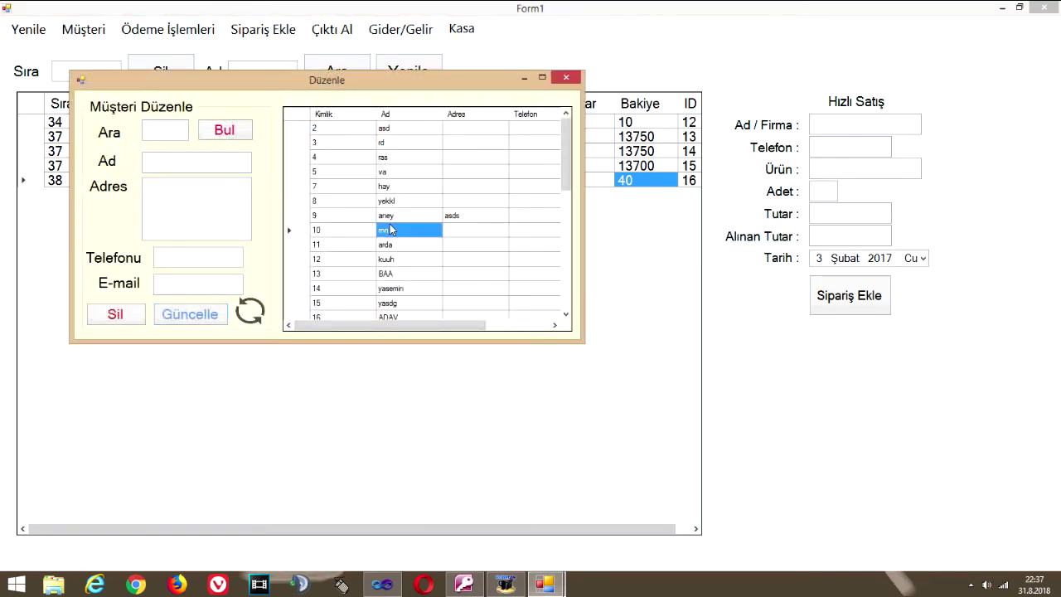
drag(567, 149, 567, 273)
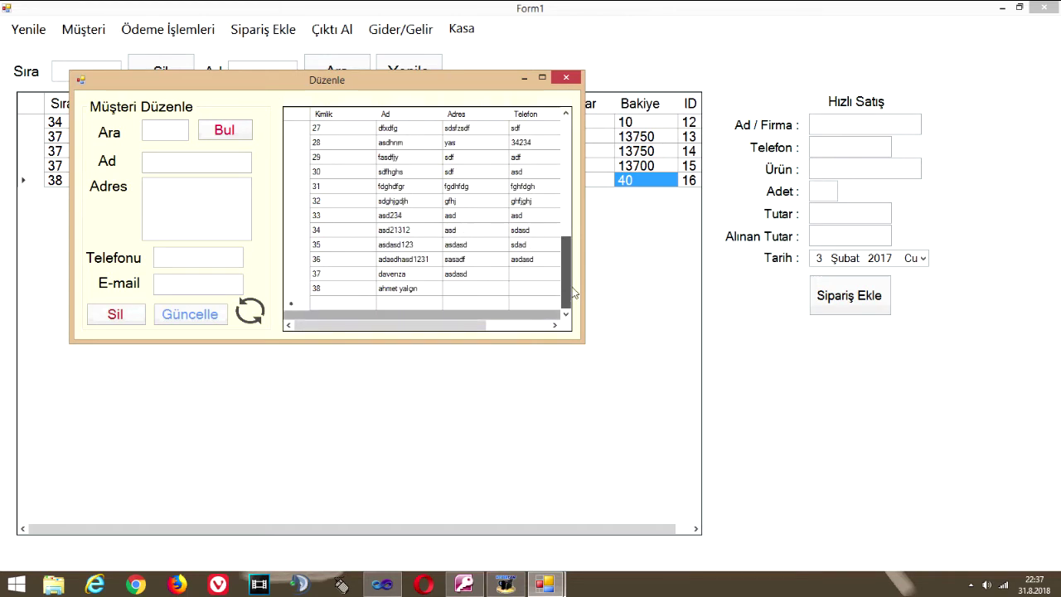
click(405, 288)
double_click(208, 286)
text(asdasfasf)
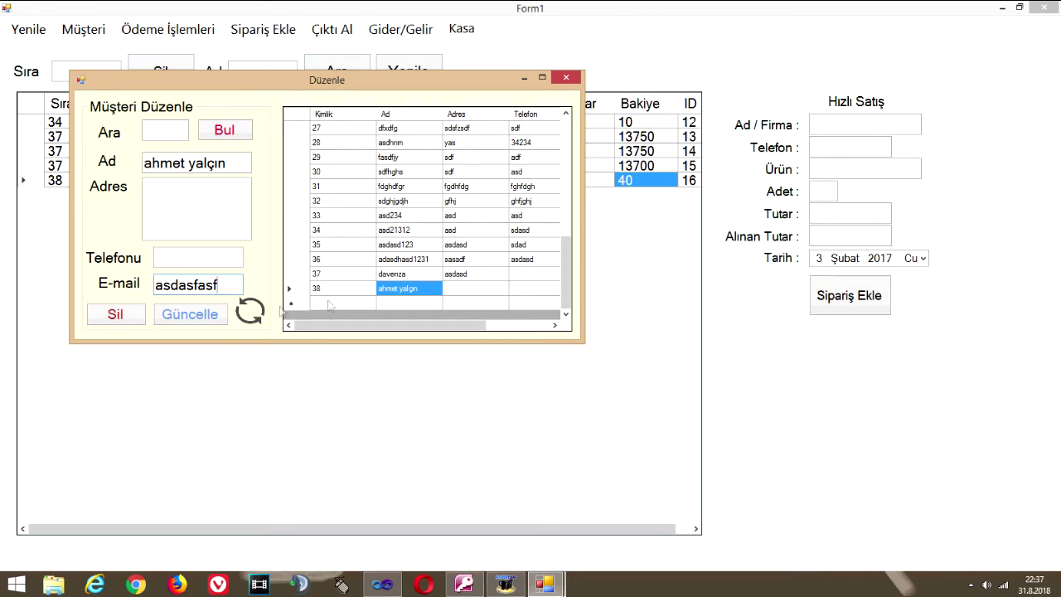
click(196, 315)
Verify the updated e-mail in the customer list and close the editor
drag(564, 181, 564, 300)
click(398, 291)
drag(394, 323, 457, 324)
click(508, 288)
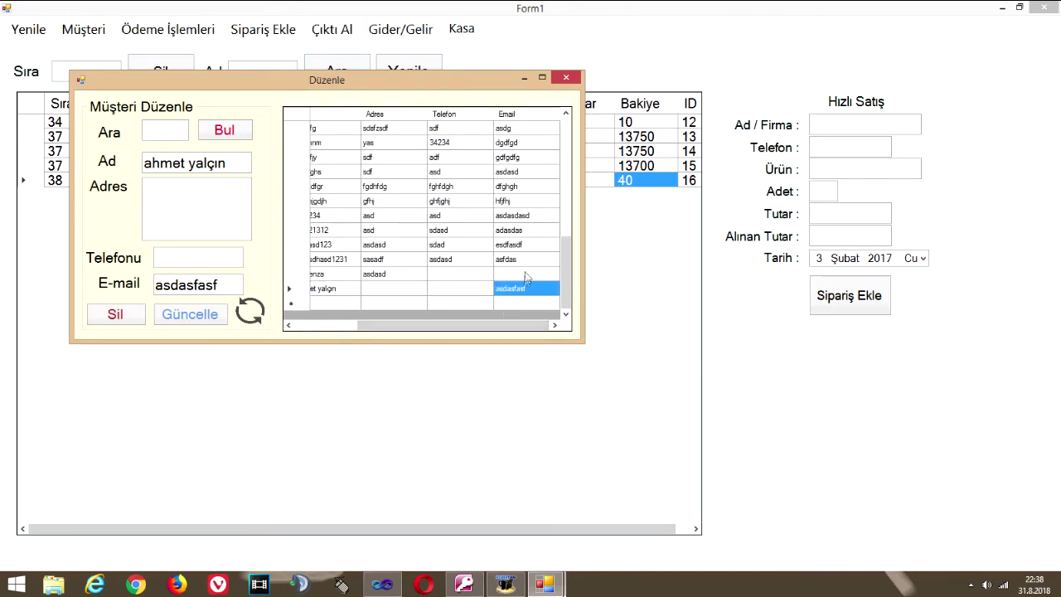
click(565, 79)
click(403, 31)
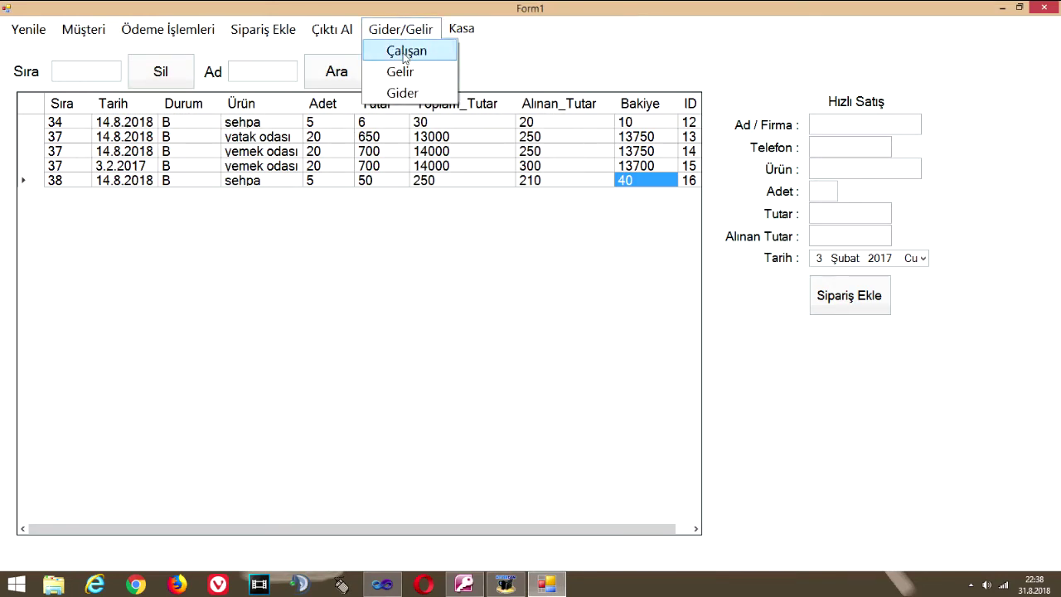
Open the Çalışan employee window and view the existing employees' details
click(405, 51)
drag(463, 105, 450, 130)
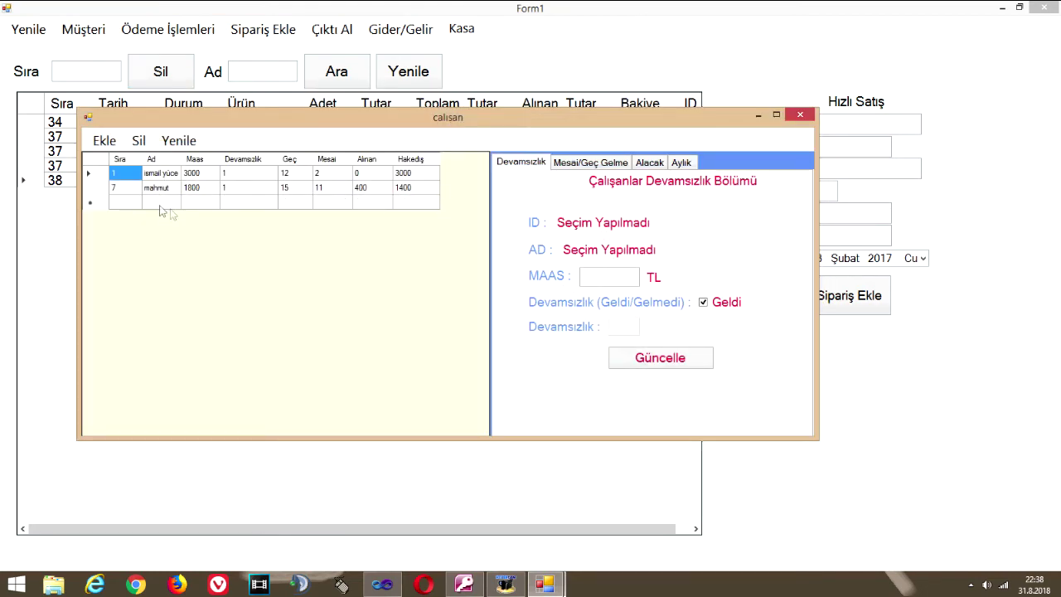
click(162, 175)
click(165, 189)
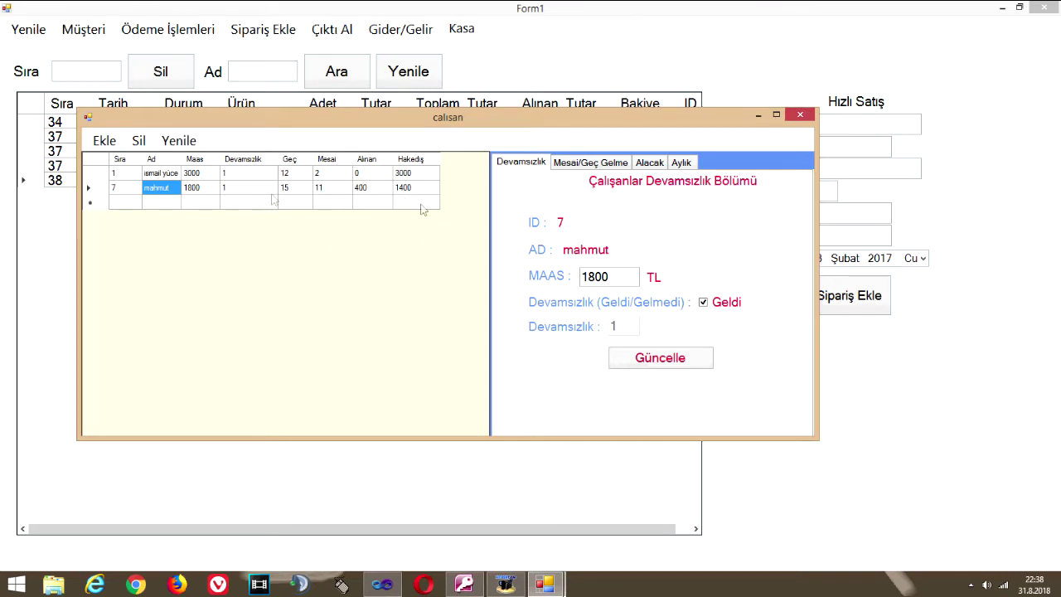
Add an employee with salary 2000 dated today, 31.8.2018, then close the add form
click(106, 141)
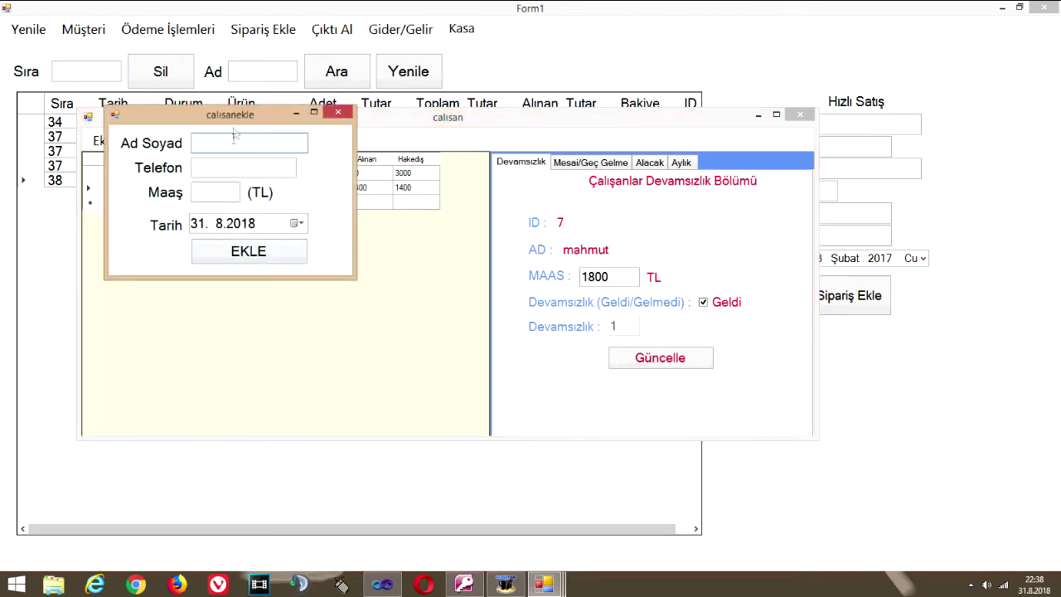
text(ec)
text(2000)
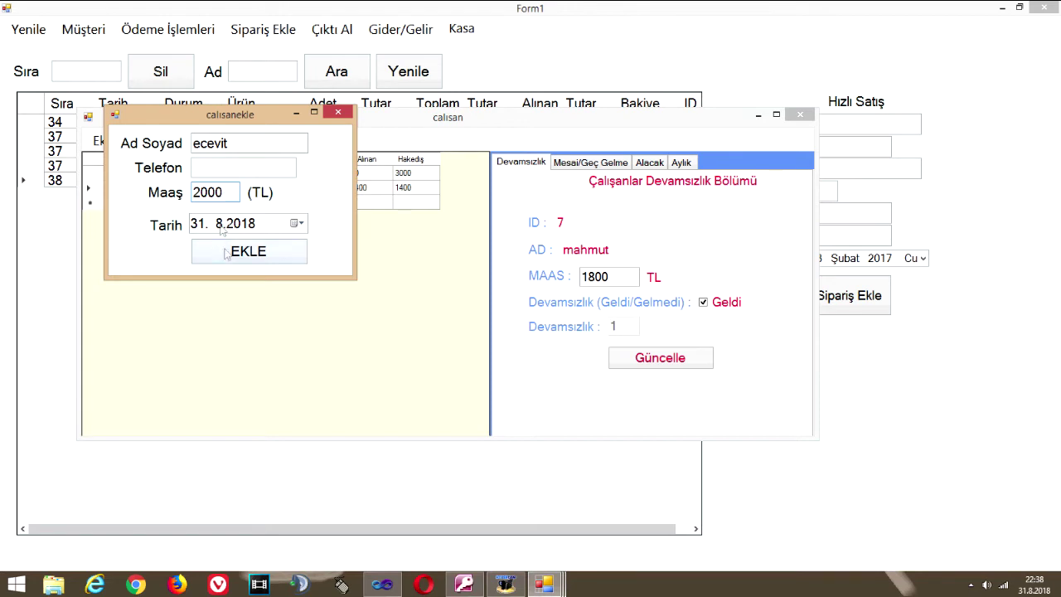
click(299, 223)
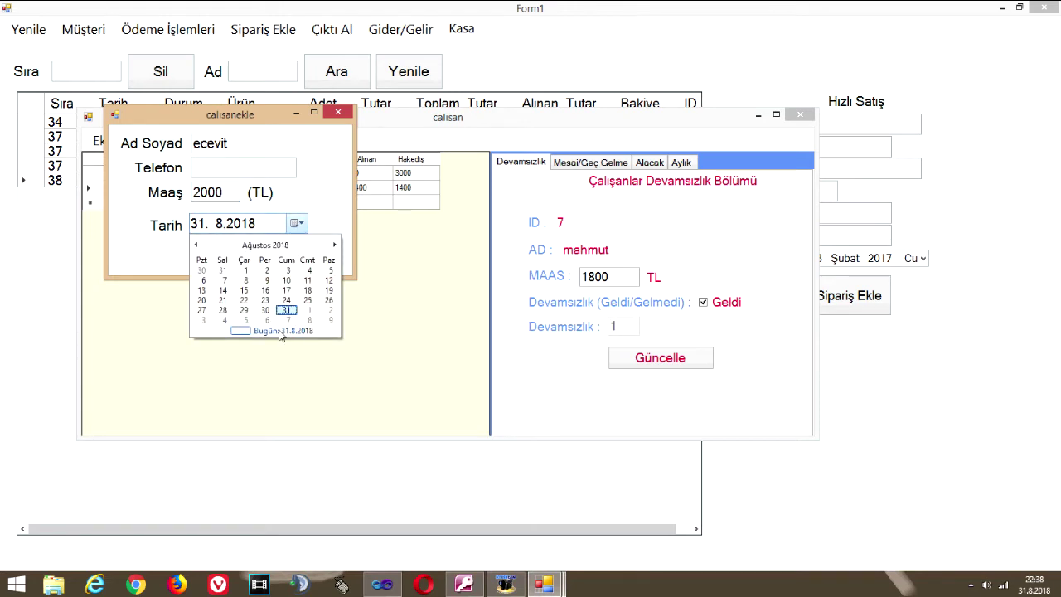
click(280, 332)
click(296, 224)
click(273, 331)
click(268, 258)
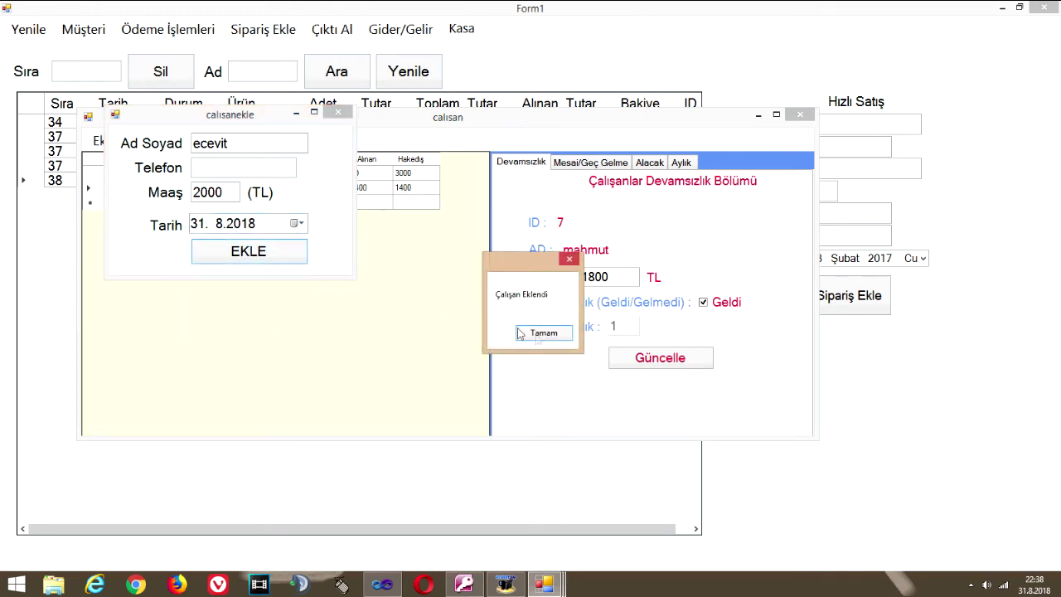
click(543, 332)
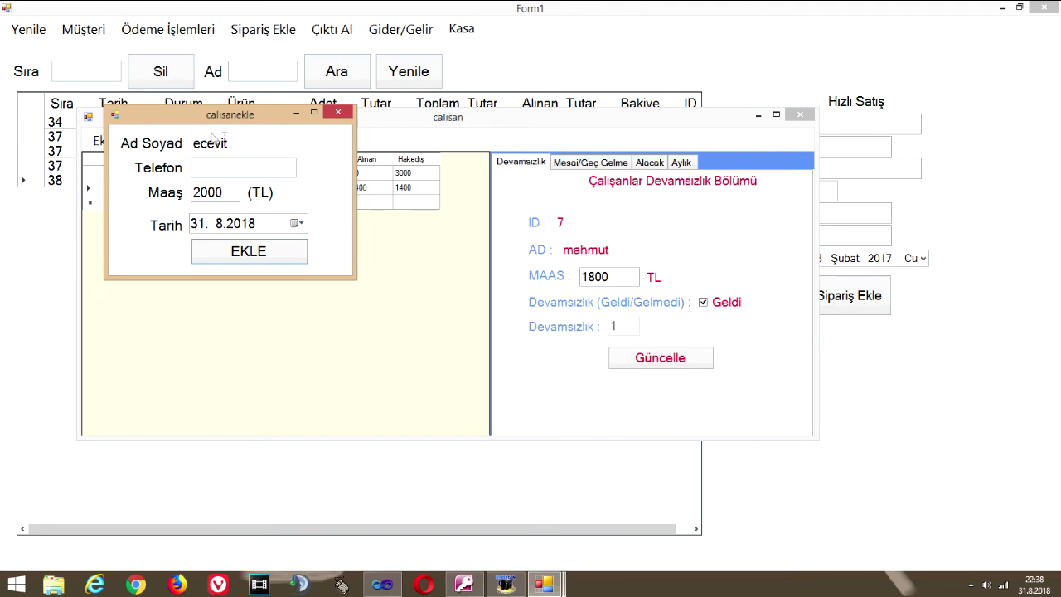
click(239, 144)
click(338, 114)
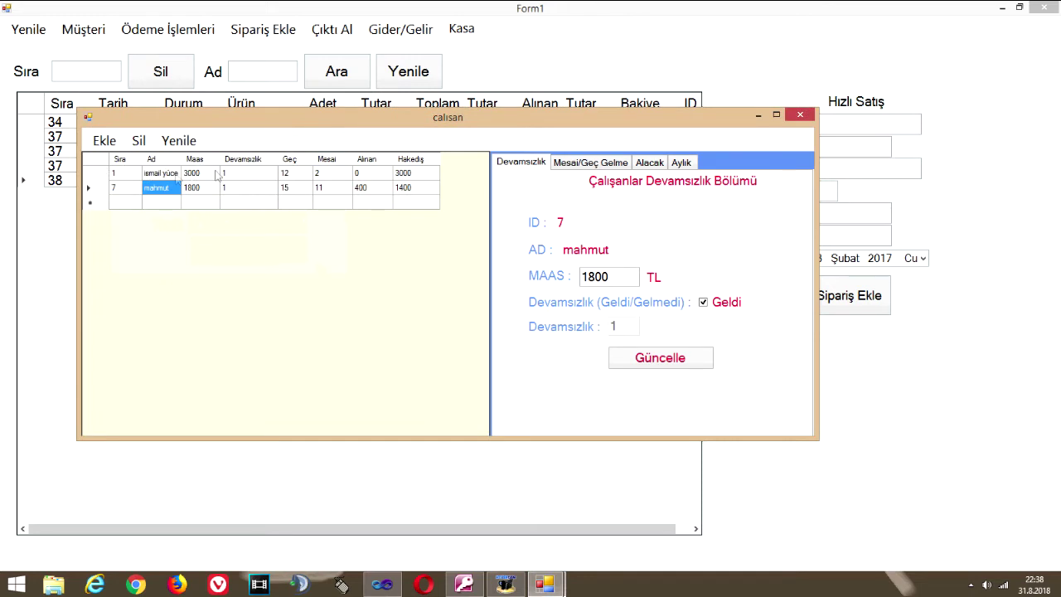
Reload the employee list and review the new employee's salary, absence, late, overtime and advance values
click(178, 141)
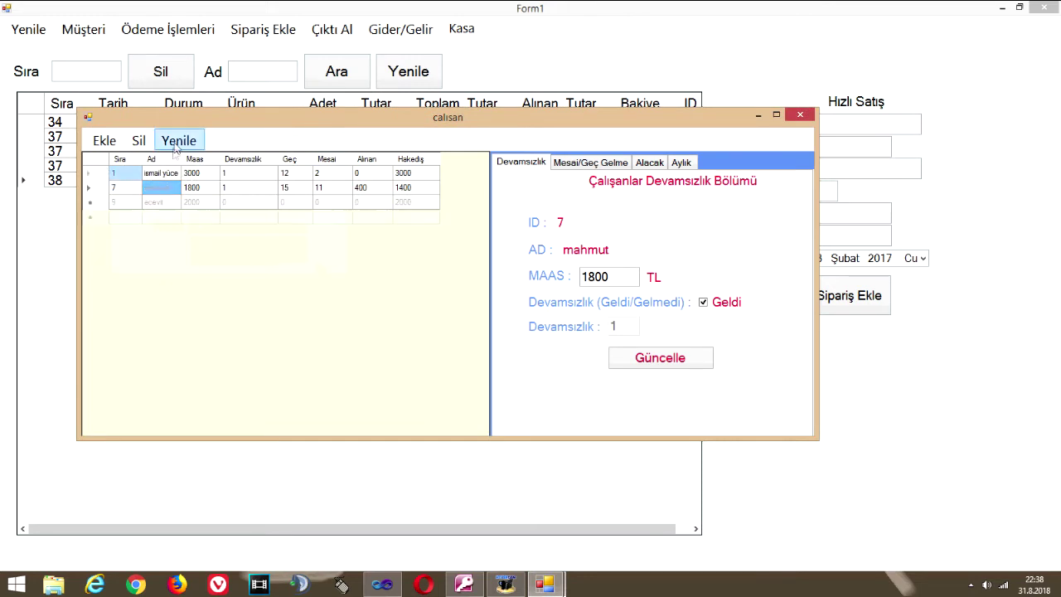
click(176, 203)
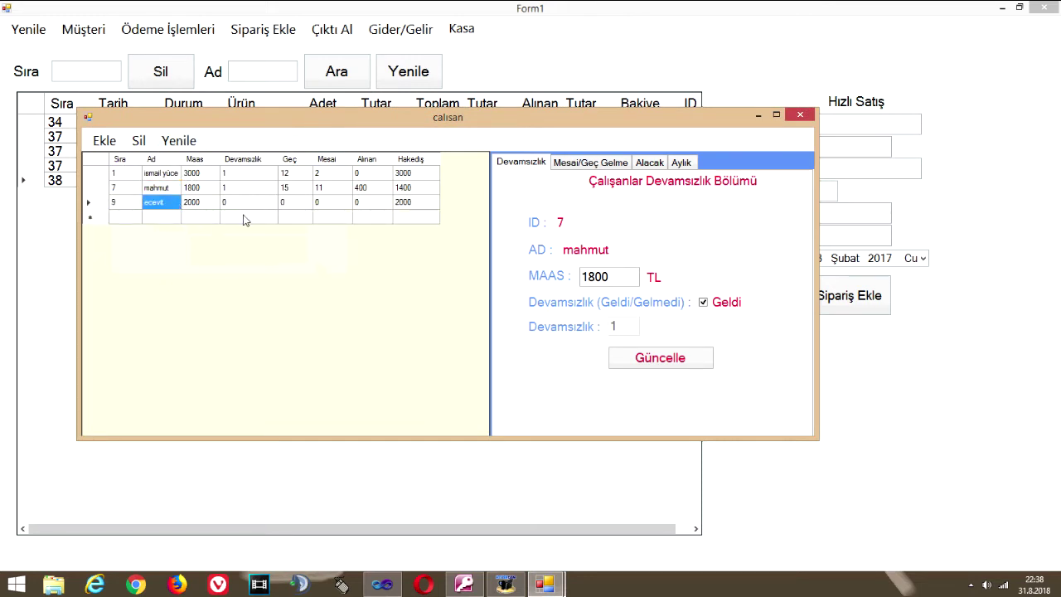
click(206, 205)
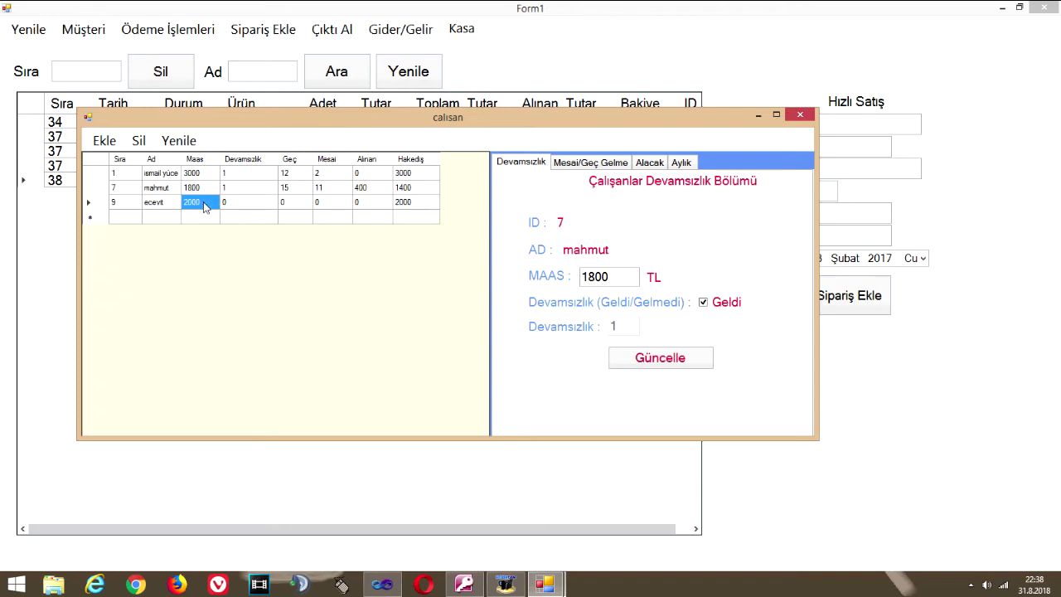
click(236, 204)
click(297, 201)
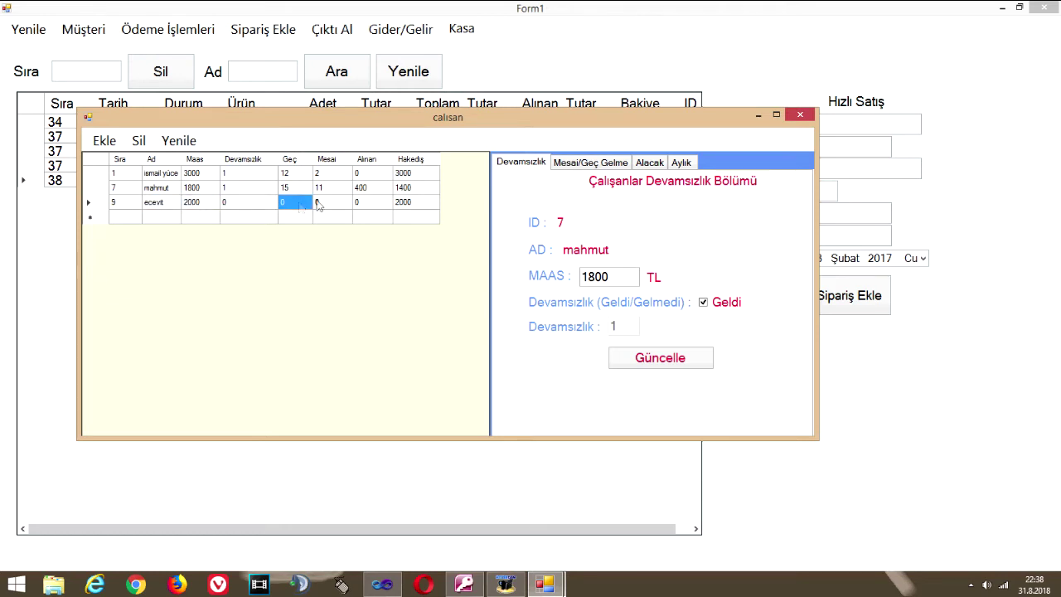
click(330, 204)
click(374, 205)
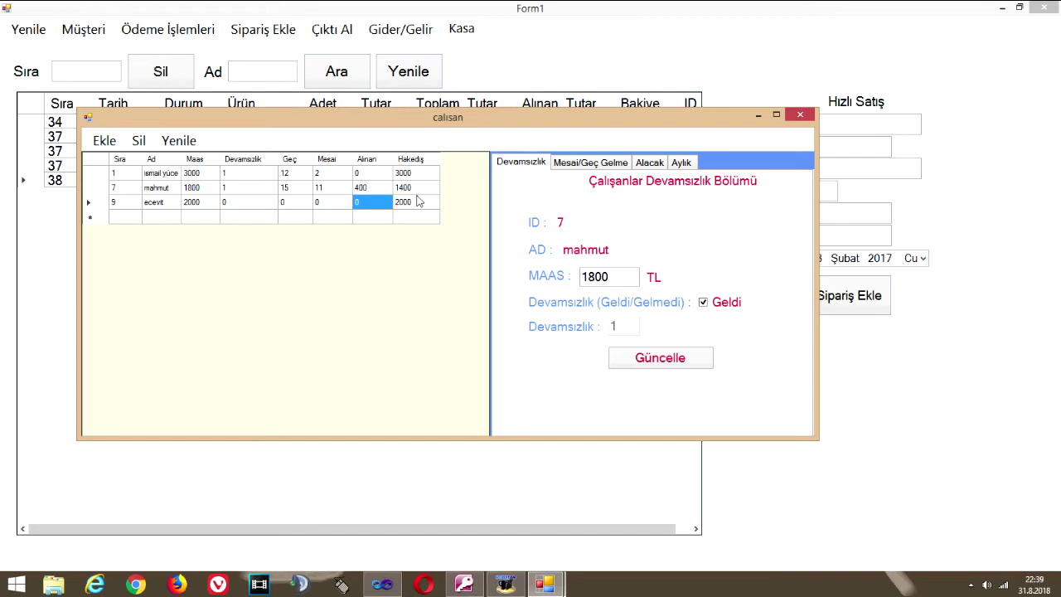
click(403, 203)
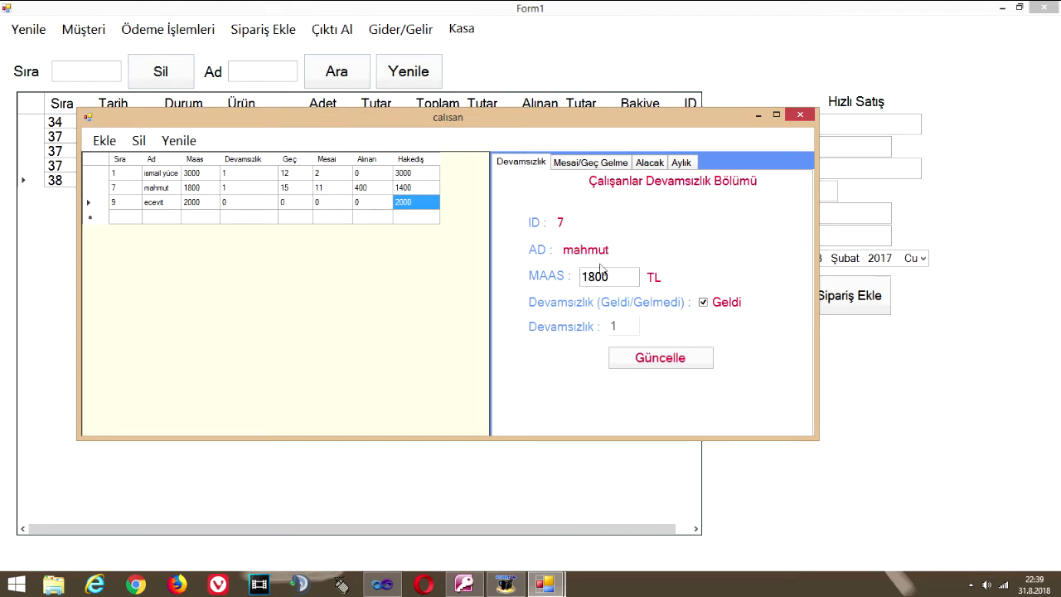
Change the new employee's salary to 1900 and record one absence (Gelmedi)
click(158, 204)
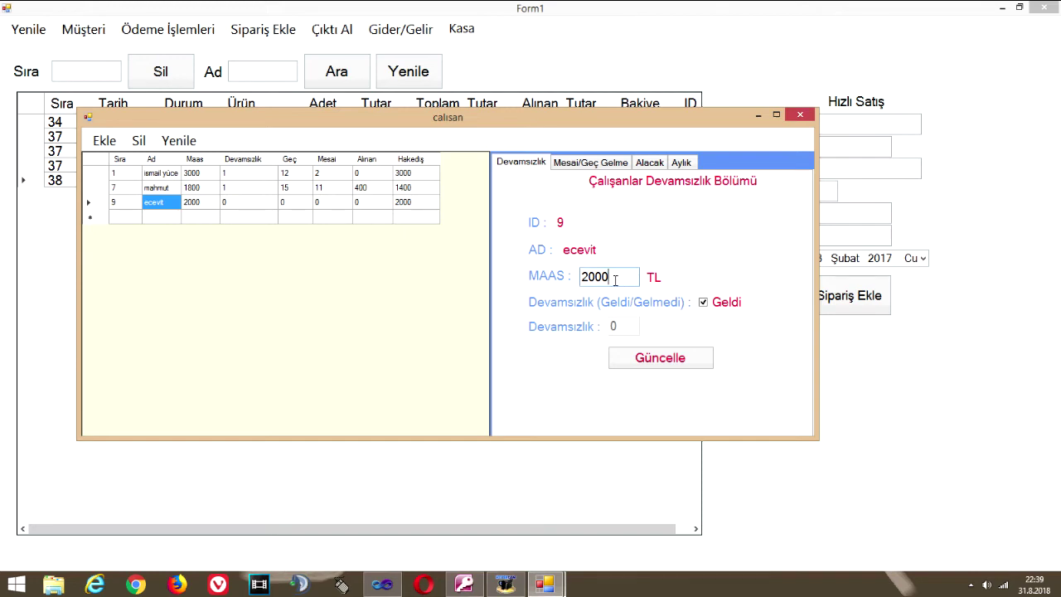
drag(637, 280, 562, 283)
text(1900)
drag(612, 278, 466, 276)
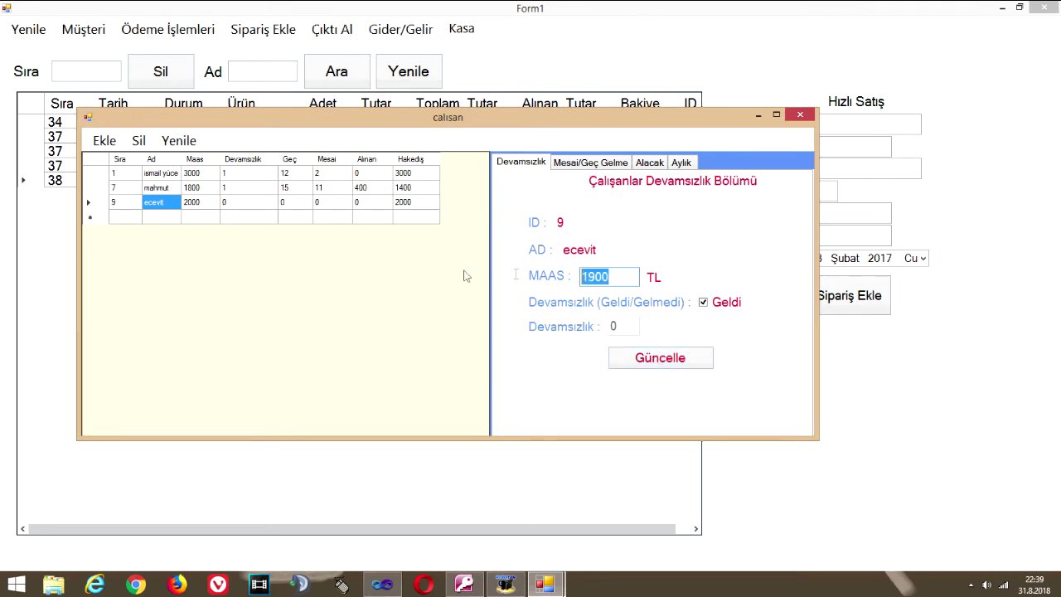
click(703, 304)
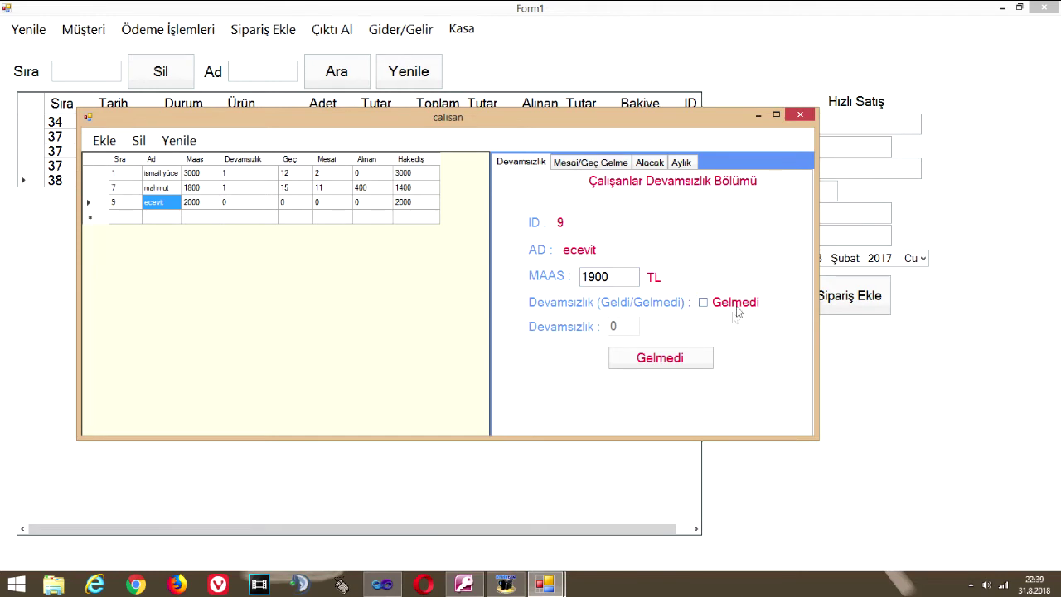
click(651, 367)
click(539, 338)
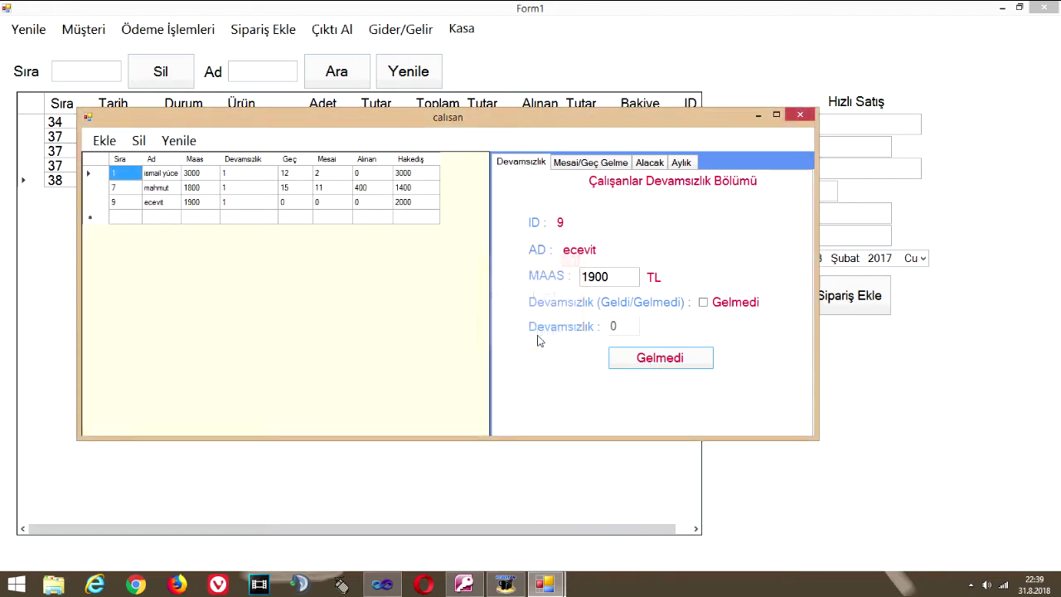
Set the employee's salary back to 2000 with attendance marked Geldi, and verify the list
click(190, 205)
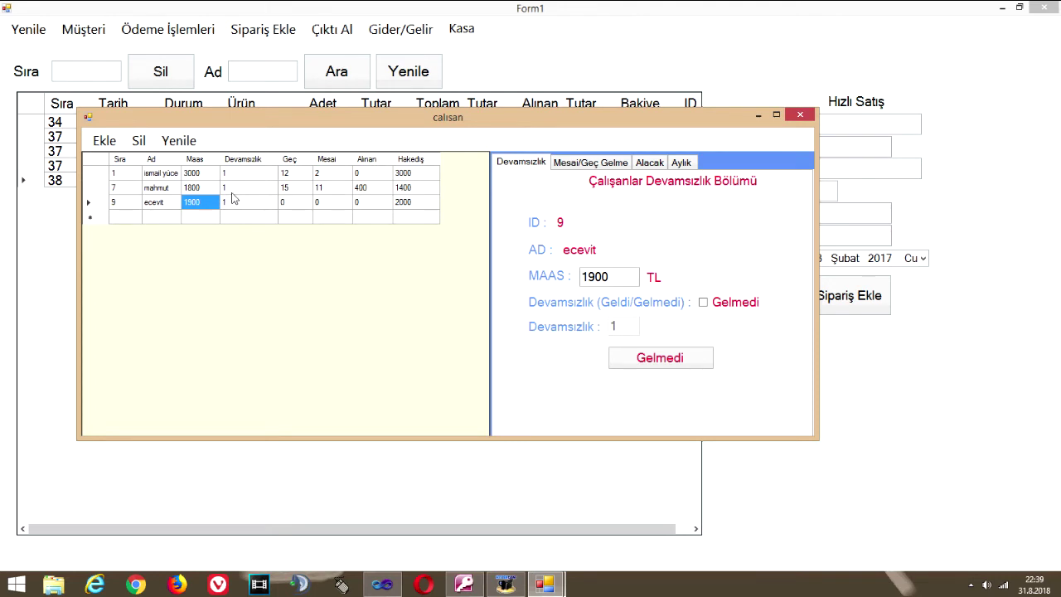
click(604, 277)
click(251, 204)
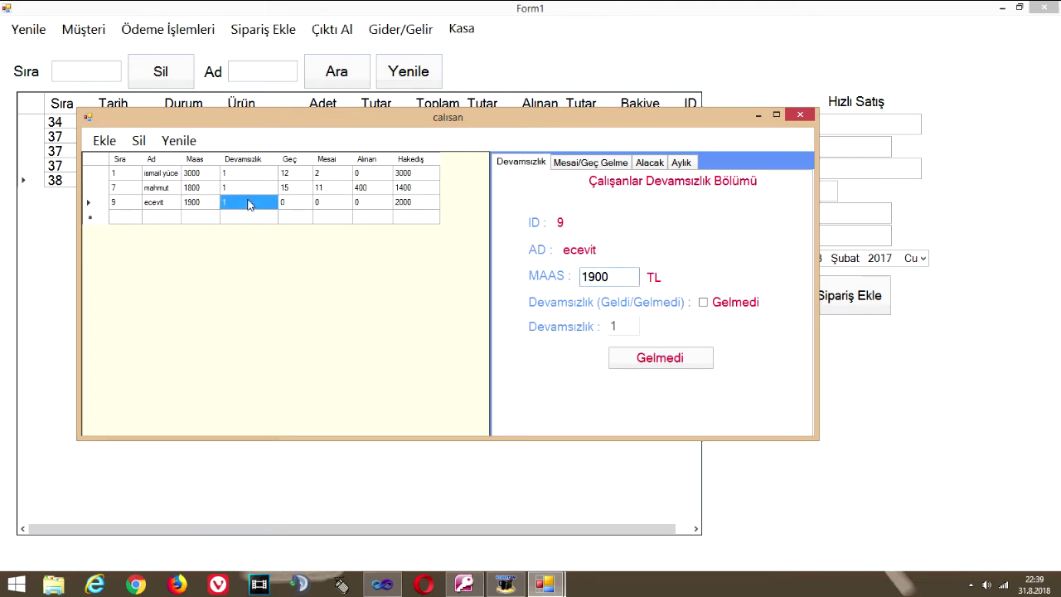
drag(611, 276, 520, 279)
text(2000)
click(727, 302)
click(675, 372)
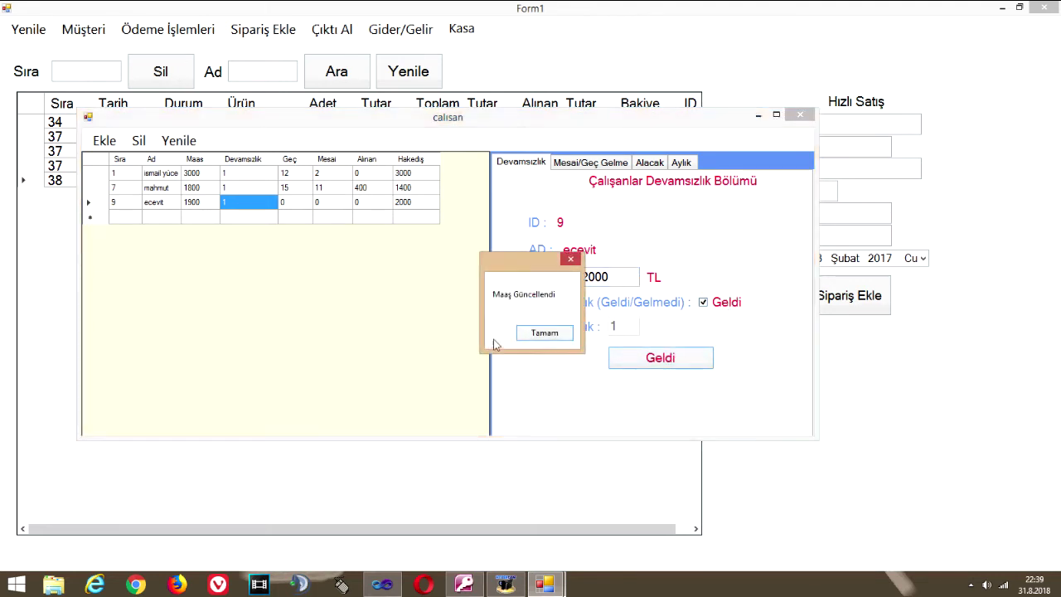
click(547, 334)
click(249, 204)
click(201, 207)
click(257, 208)
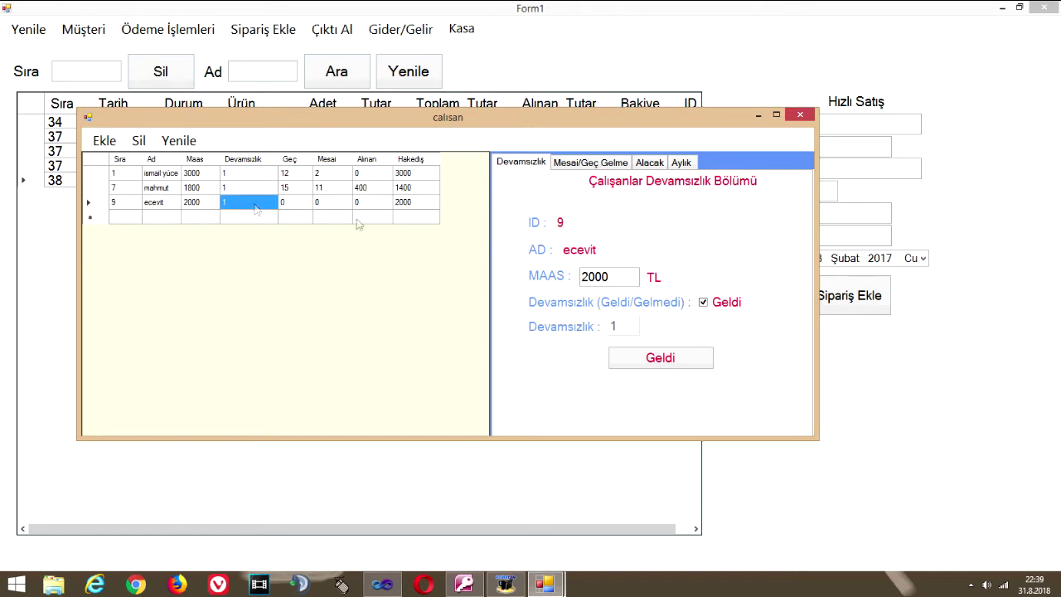
Add 5 and then 1 overtime hours for ecevit on the Mesai/Geç Gelme page
click(572, 163)
click(629, 296)
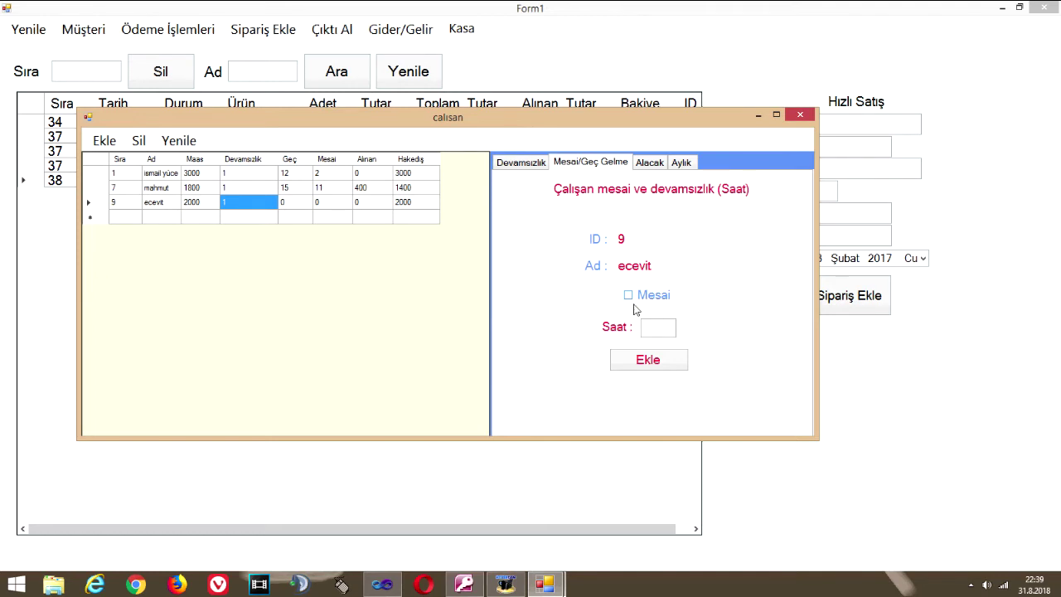
click(645, 327)
text(5)
click(635, 361)
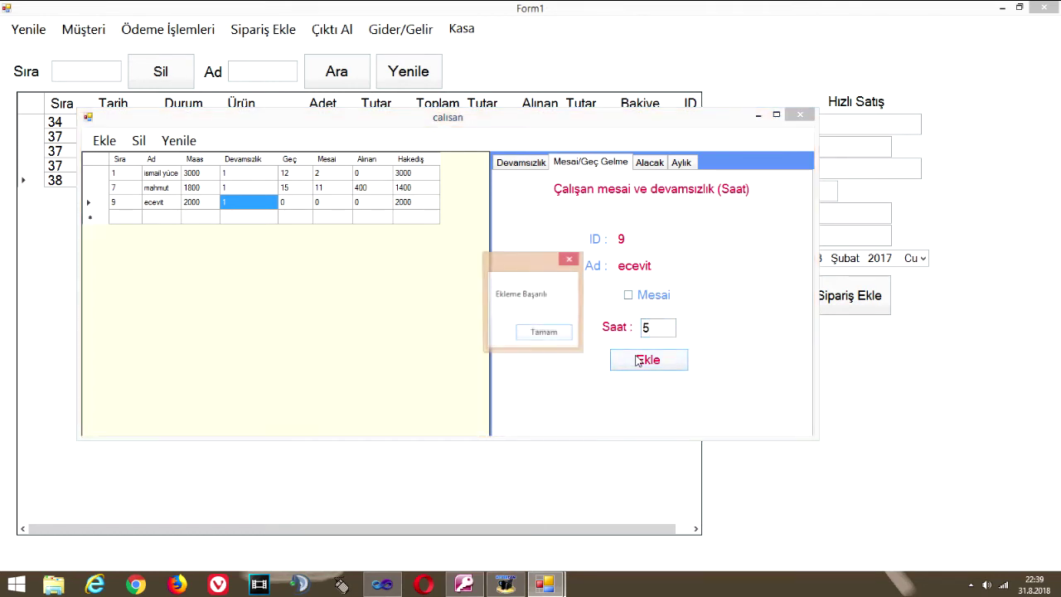
click(544, 336)
double_click(648, 328)
text(1)
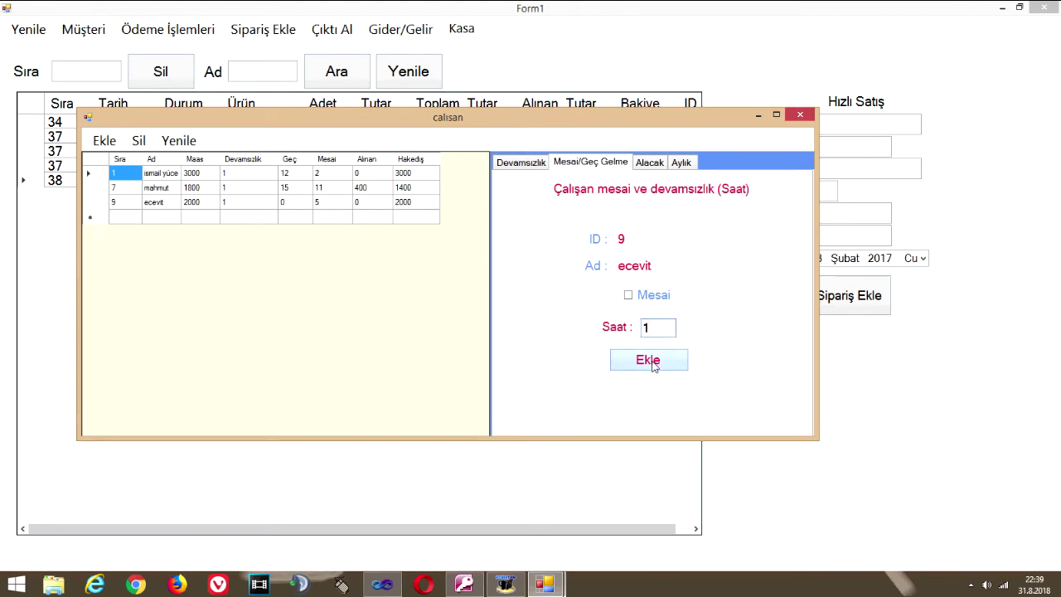
click(651, 361)
click(565, 340)
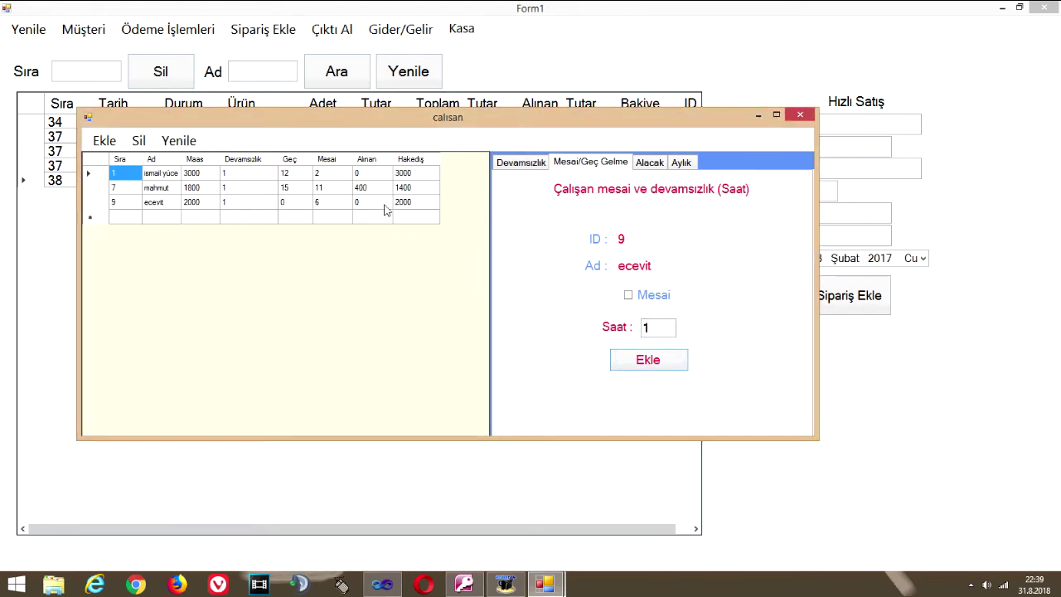
click(333, 202)
Record 2 hours of late arrival (Geç Geldi) for ecevit and check the Geç value
click(629, 296)
double_click(646, 328)
text(2)
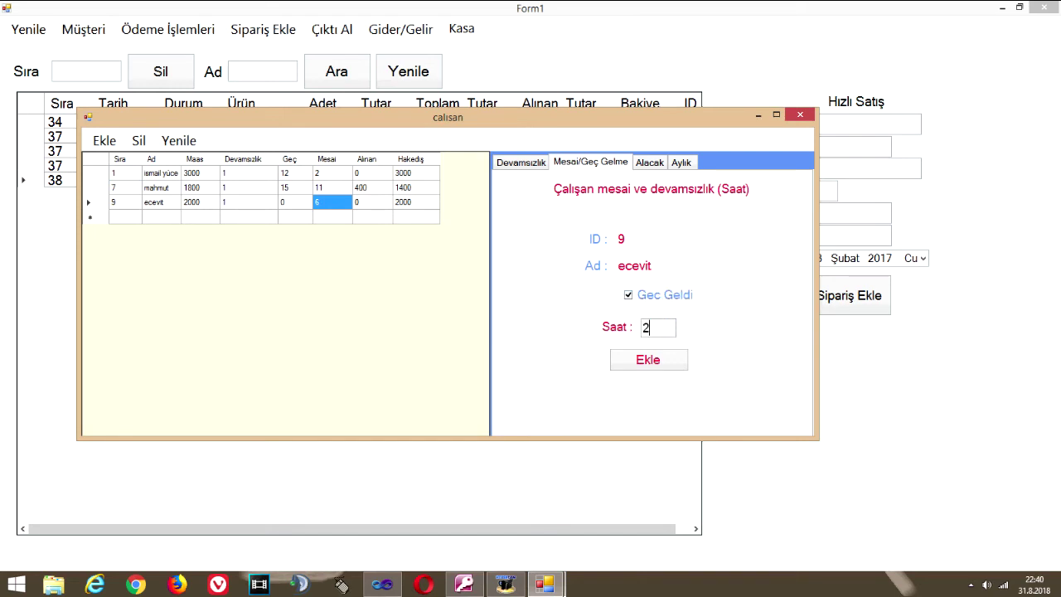
click(662, 364)
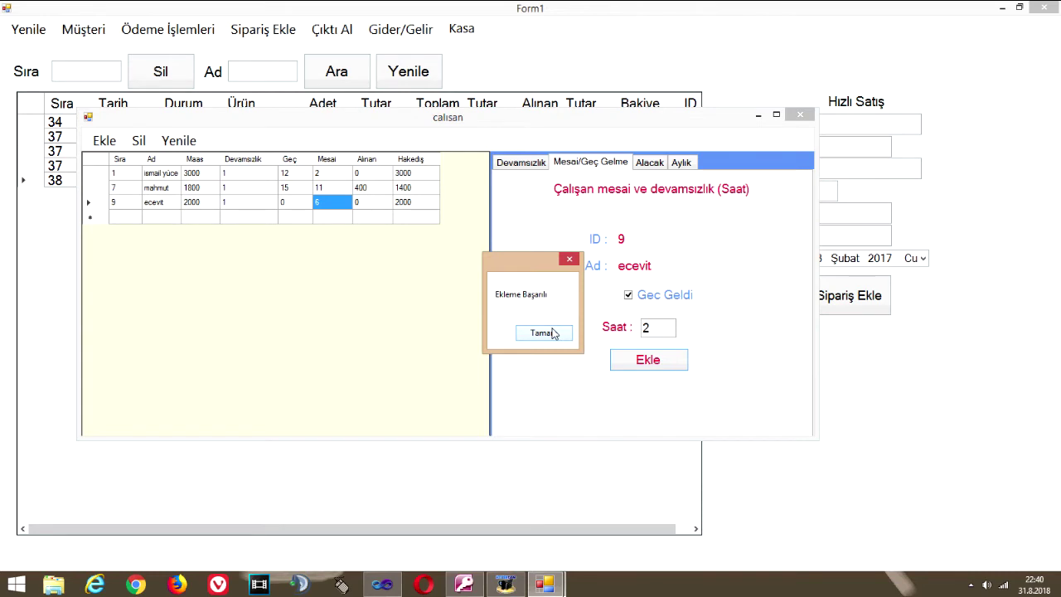
click(544, 332)
click(288, 203)
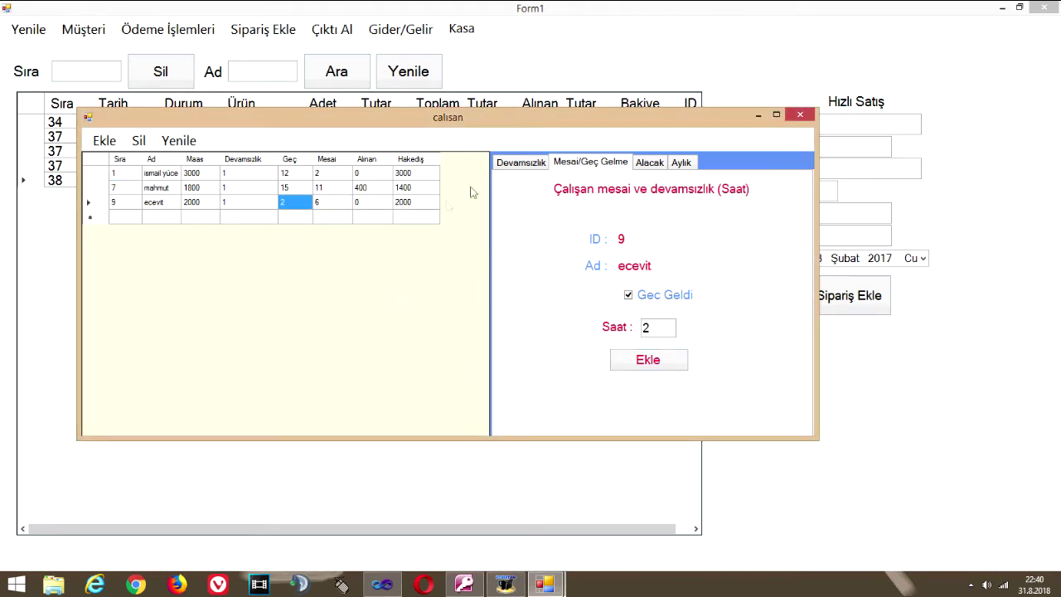
click(637, 169)
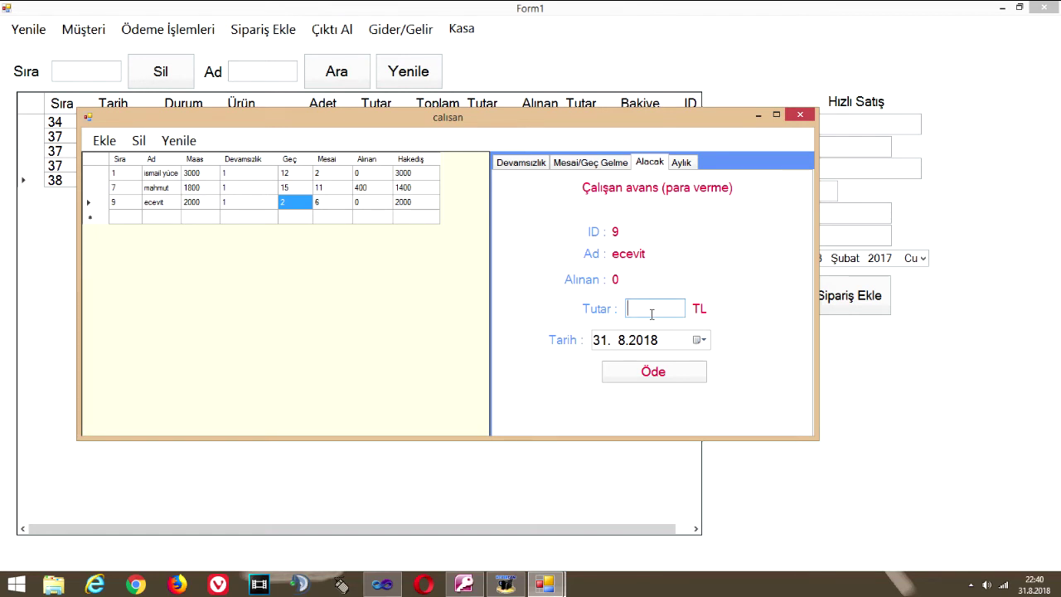
Pay ecevit two advances of 50 TL and 100 TL, totalling 150 TL received
text(50)
click(647, 372)
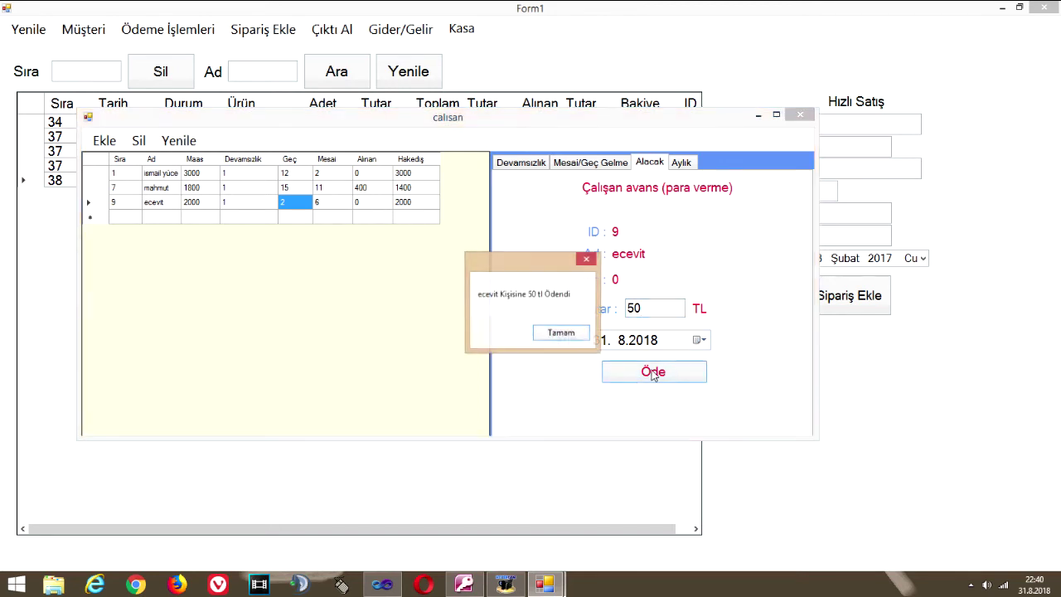
click(562, 333)
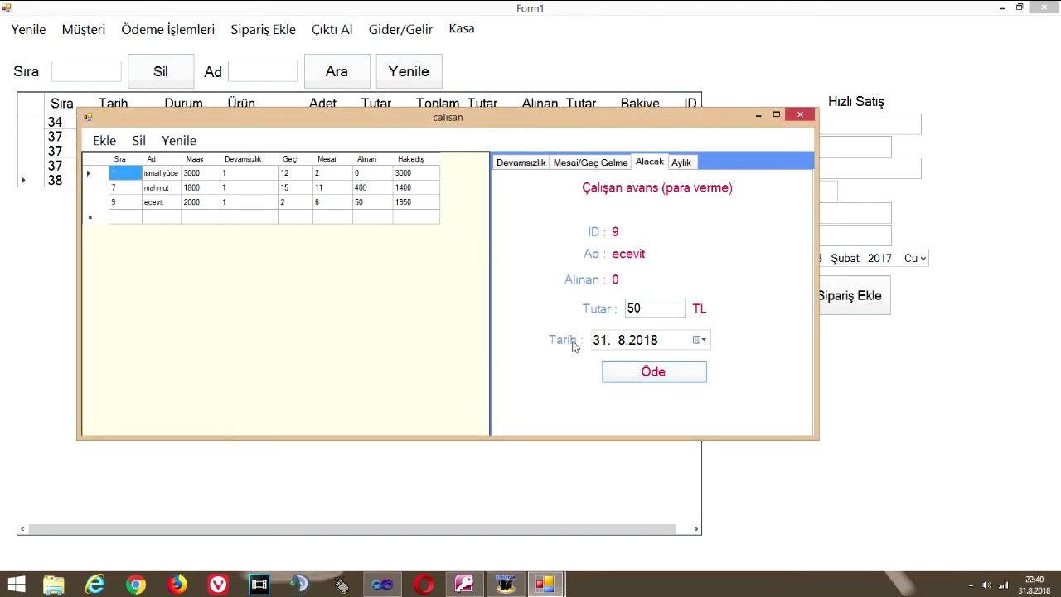
click(359, 207)
double_click(640, 309)
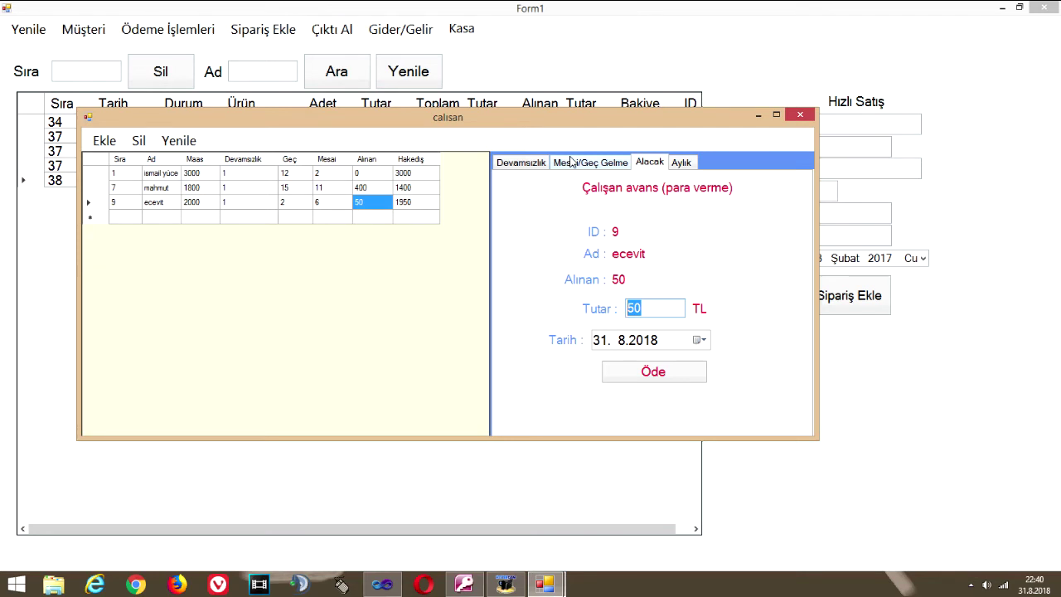
text(5)
click(665, 375)
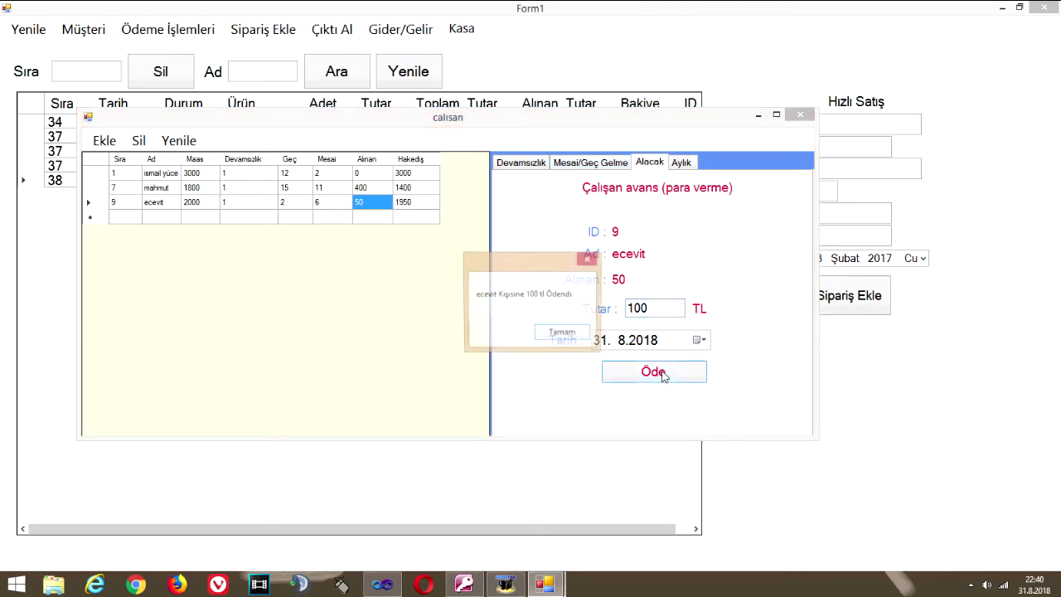
click(571, 335)
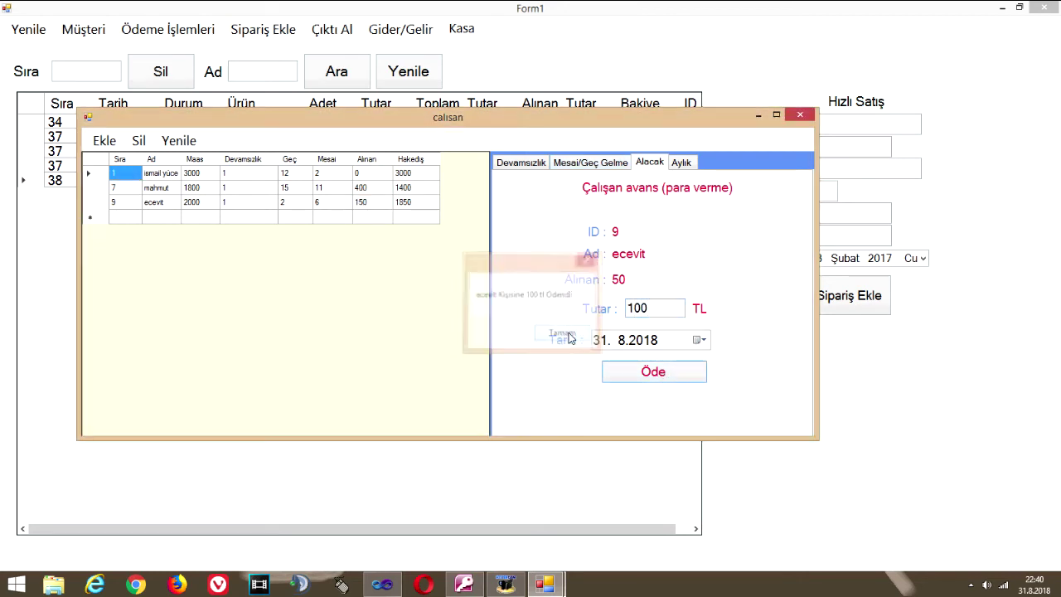
click(360, 203)
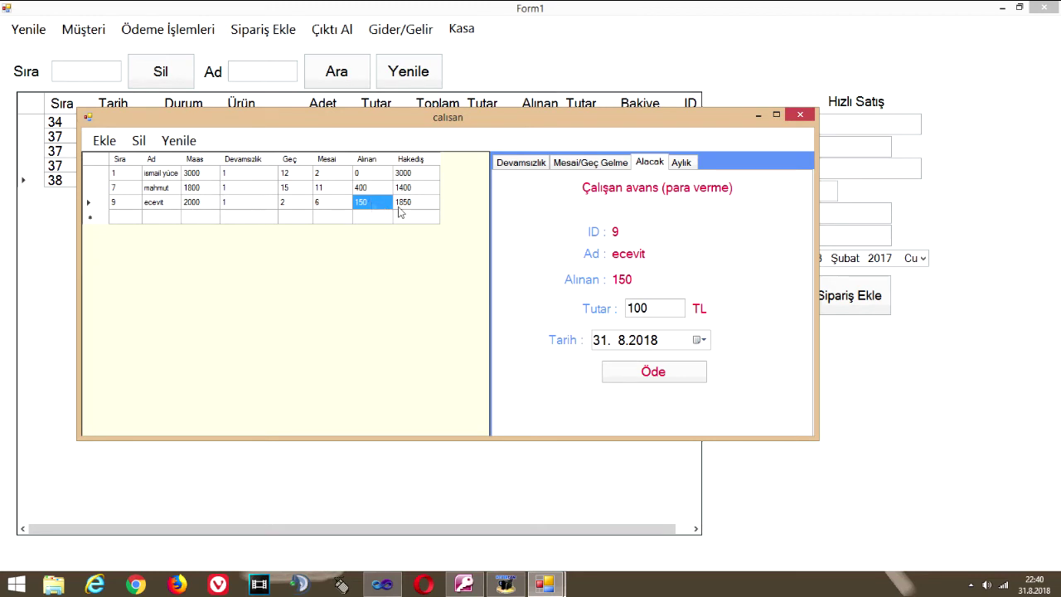
drag(284, 204, 324, 207)
click(324, 207)
click(682, 163)
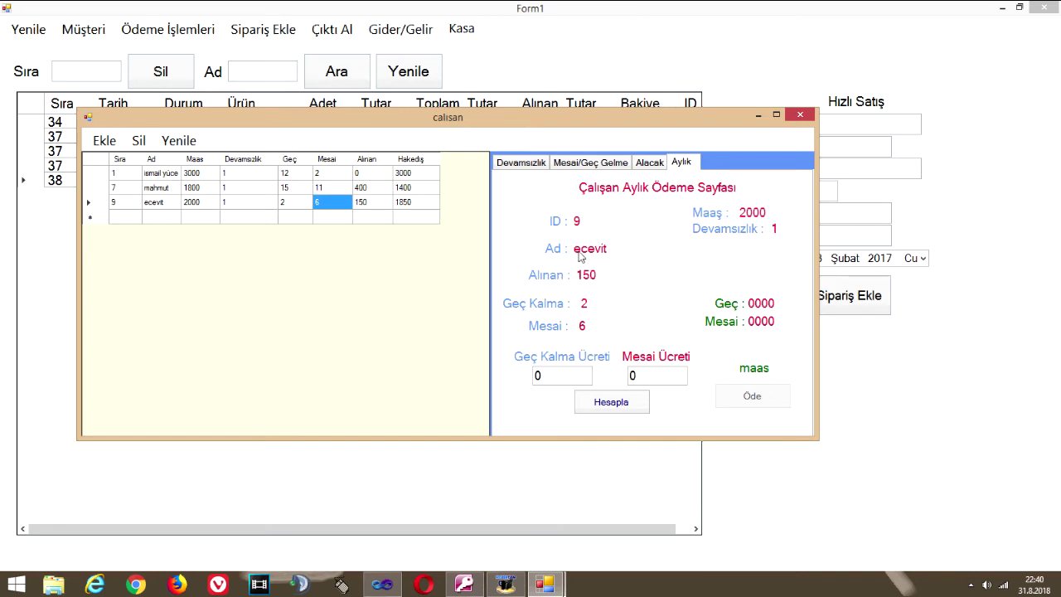
Enter late fee 5 and overtime fee 8 per hour, then calculate ecevit's monthly earnings
click(553, 377)
text(5)
click(633, 374)
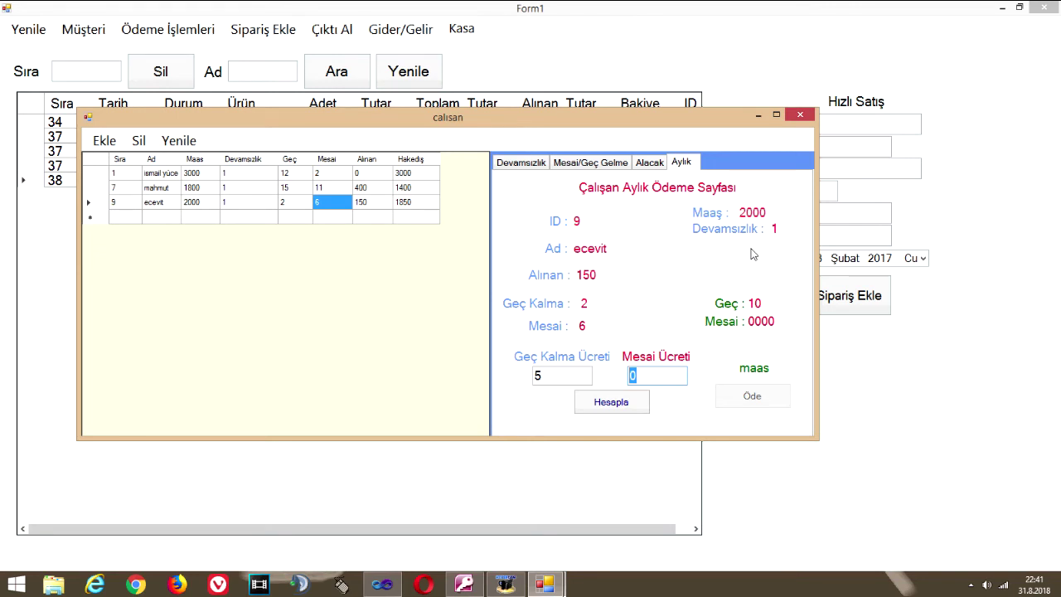
text(8)
click(611, 404)
Close the 1971,33 TL earnings summary and pay out ecevit's monthly salary
key(Return)
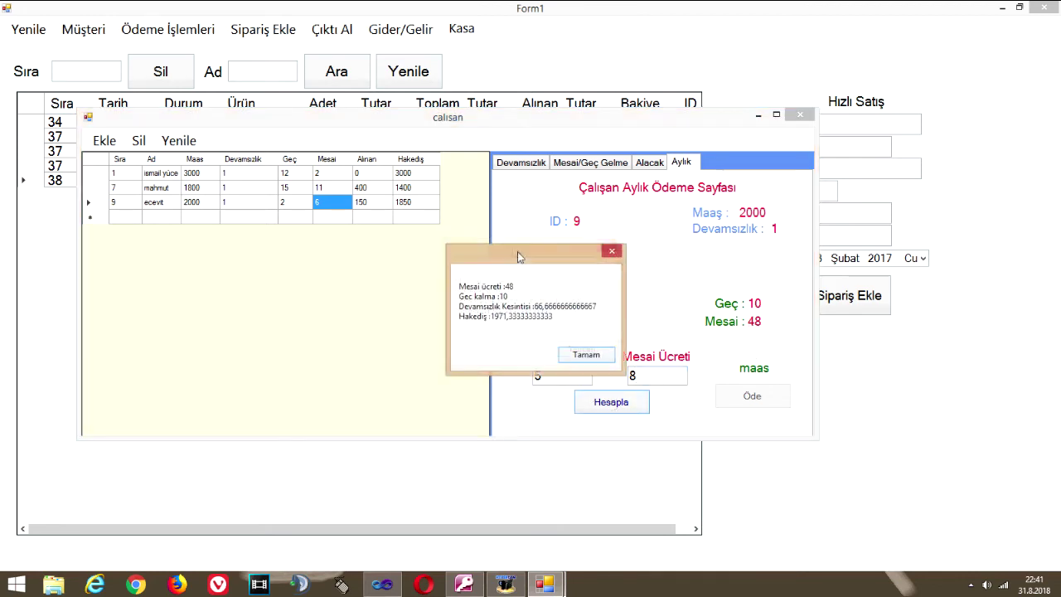
key(Return)
key(Return)
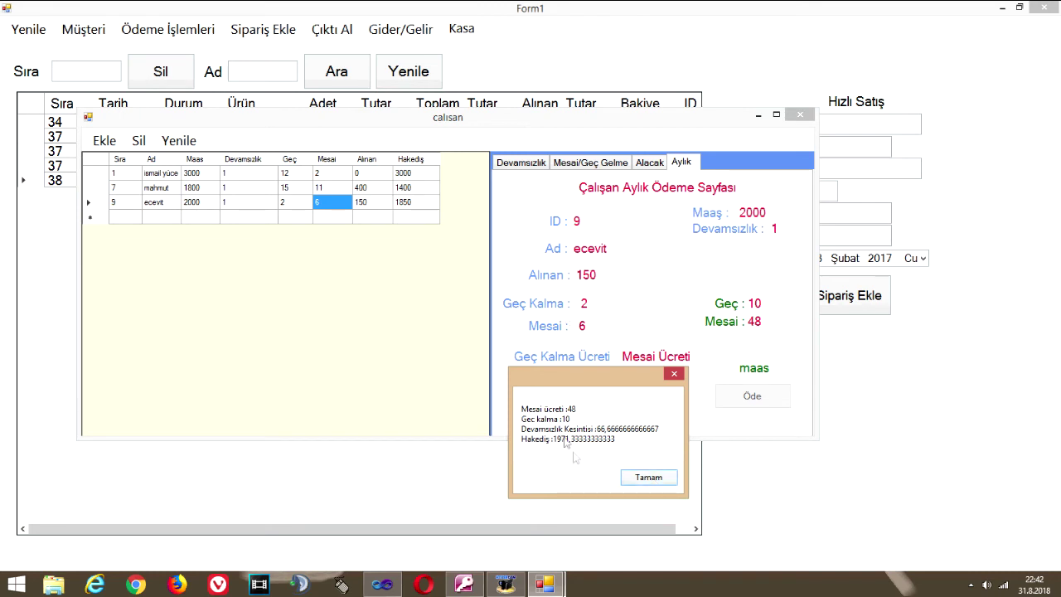
click(670, 477)
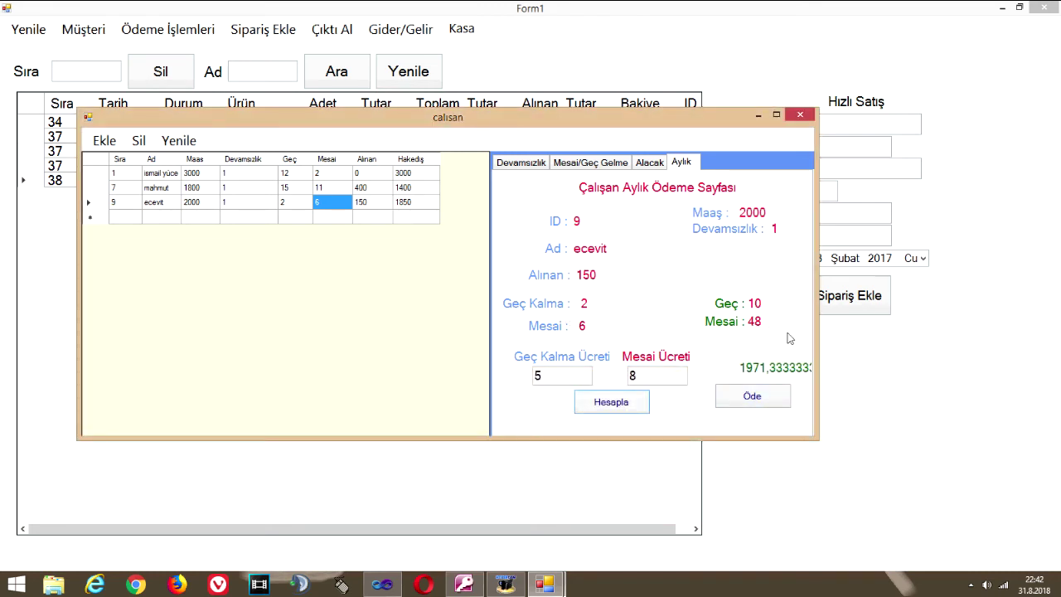
click(770, 396)
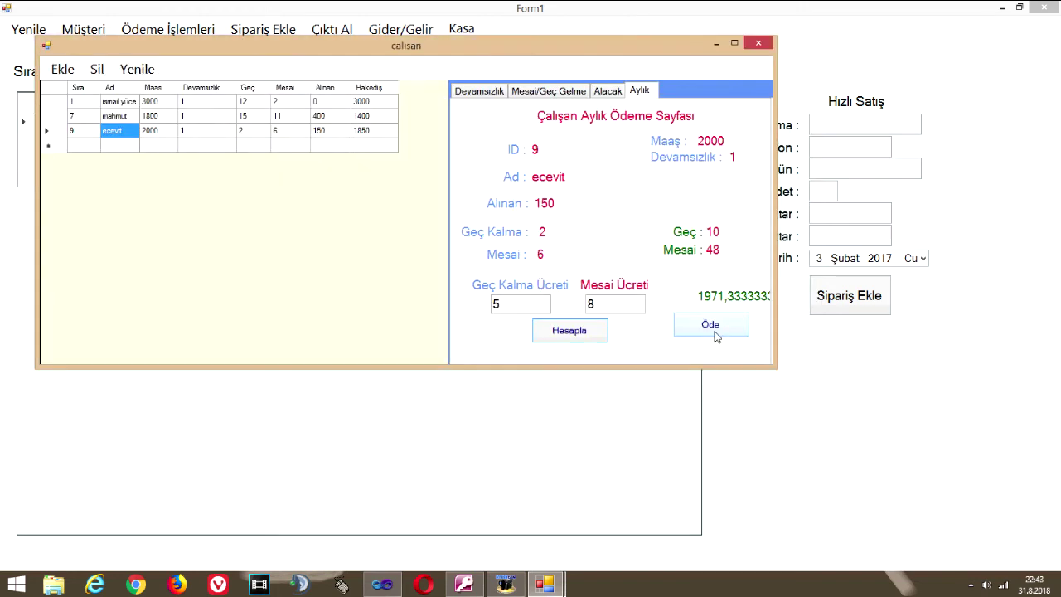
Refresh the employee list and delete ecevit's employee record
click(716, 336)
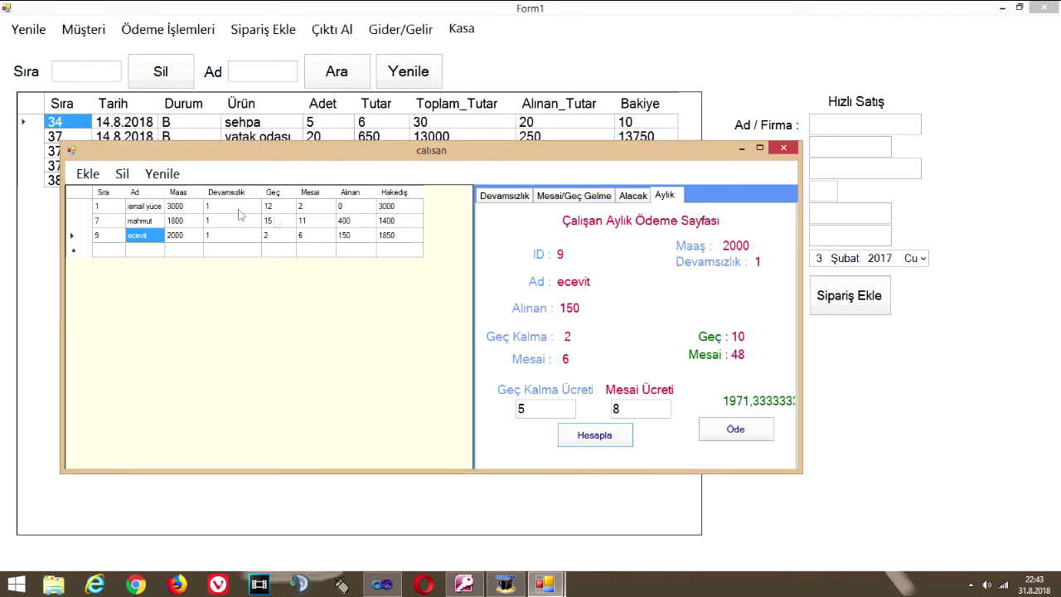
click(162, 175)
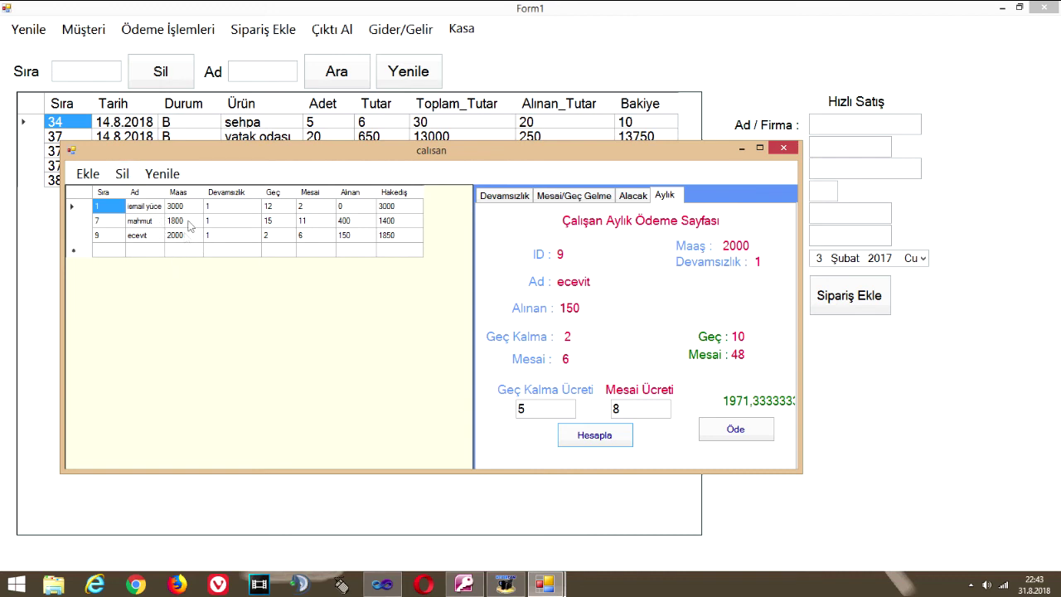
click(147, 220)
click(147, 235)
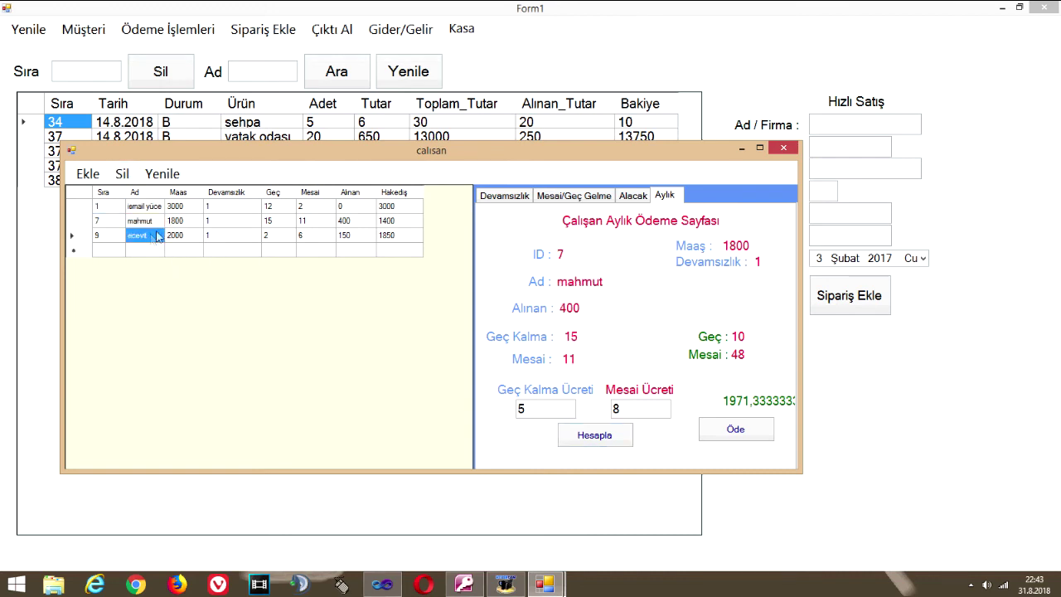
click(148, 236)
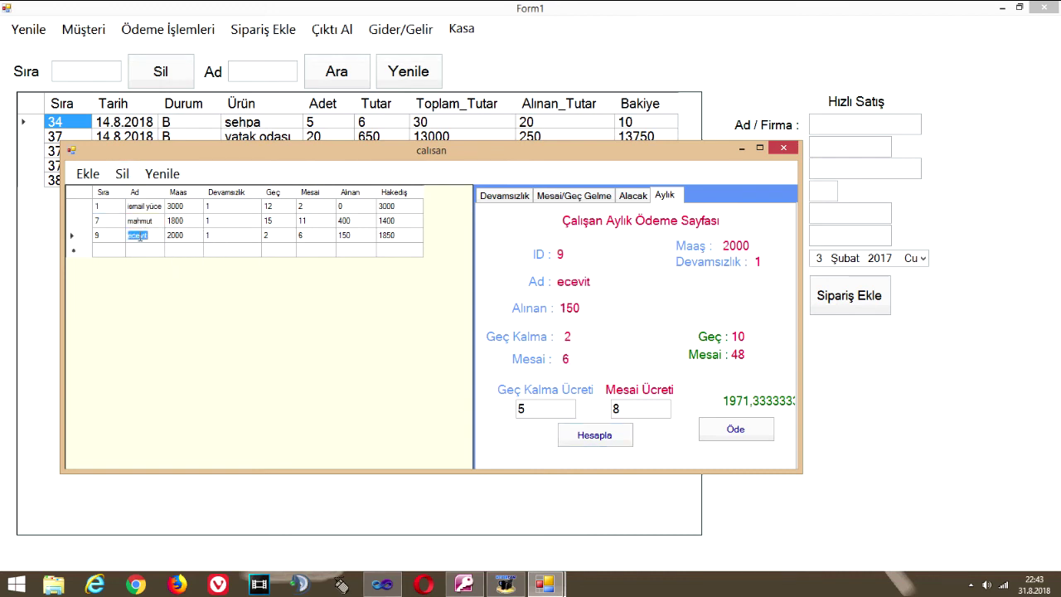
click(122, 173)
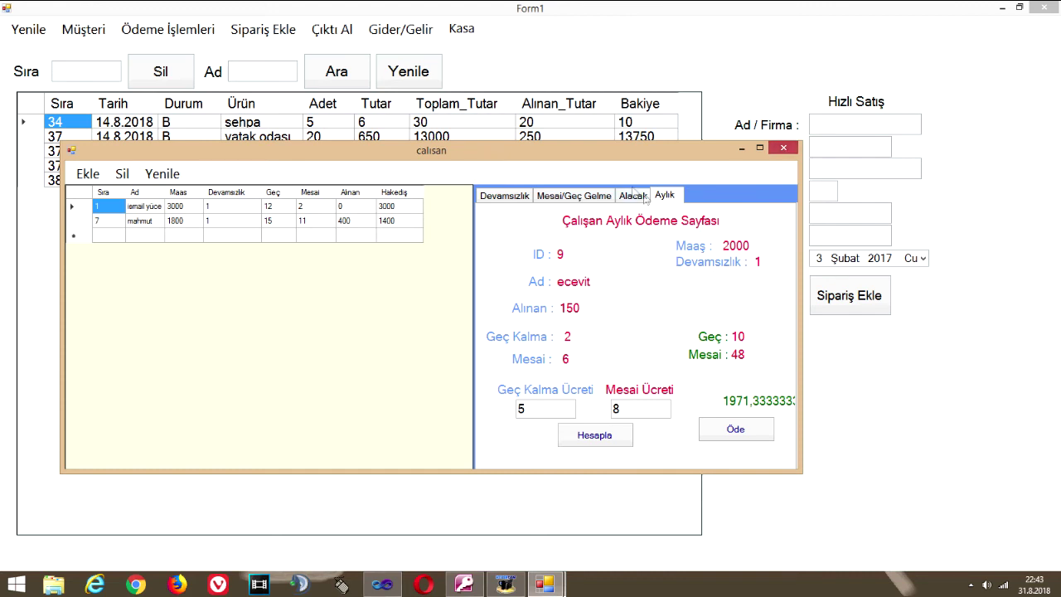
Browse the overtime, advance and attendance pages, then close the employee window
click(609, 197)
click(622, 199)
click(609, 199)
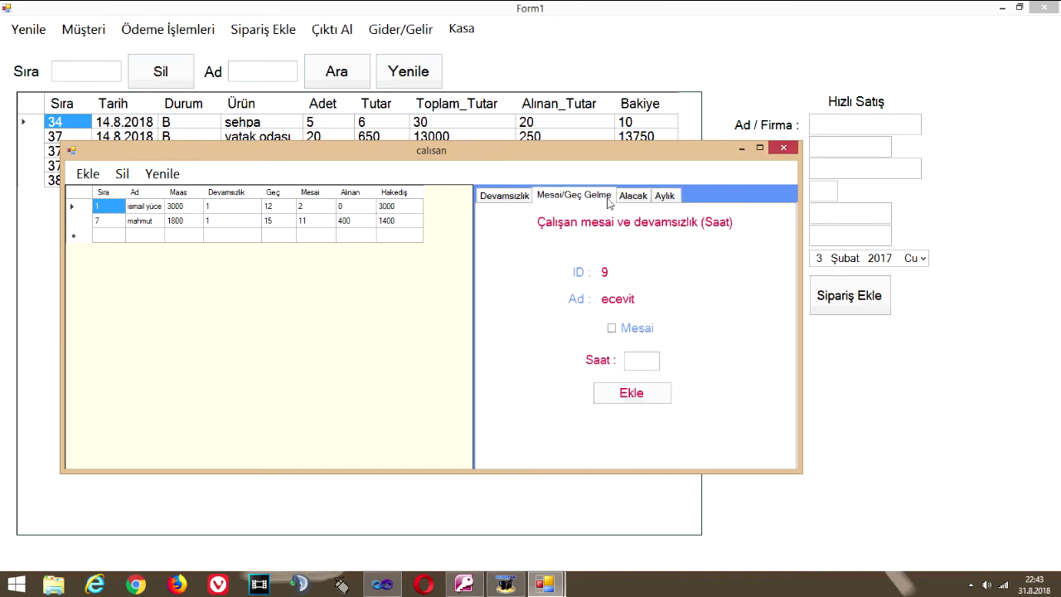
click(630, 330)
click(651, 330)
click(508, 197)
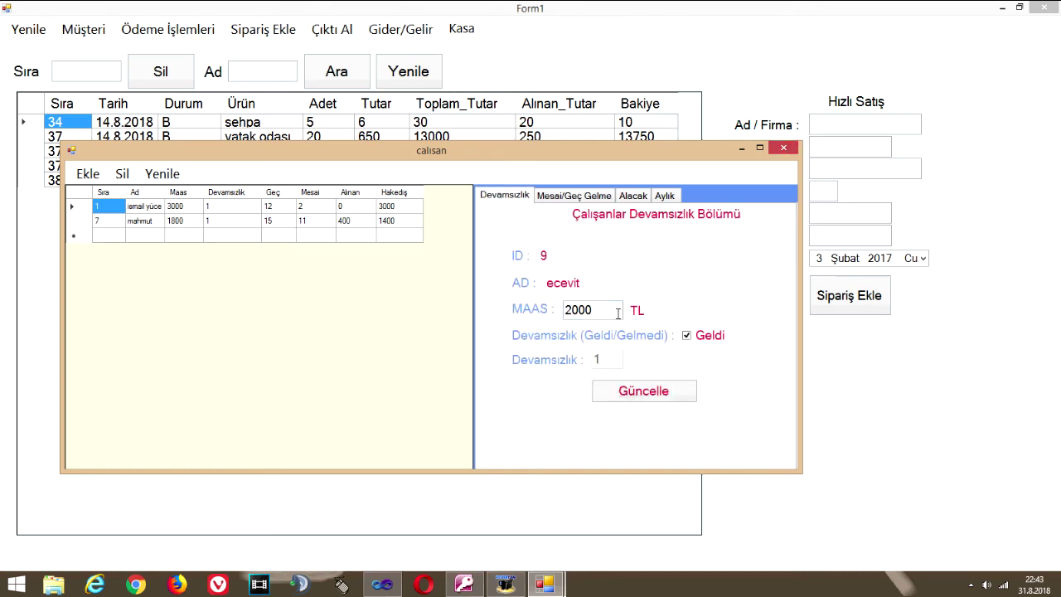
click(784, 148)
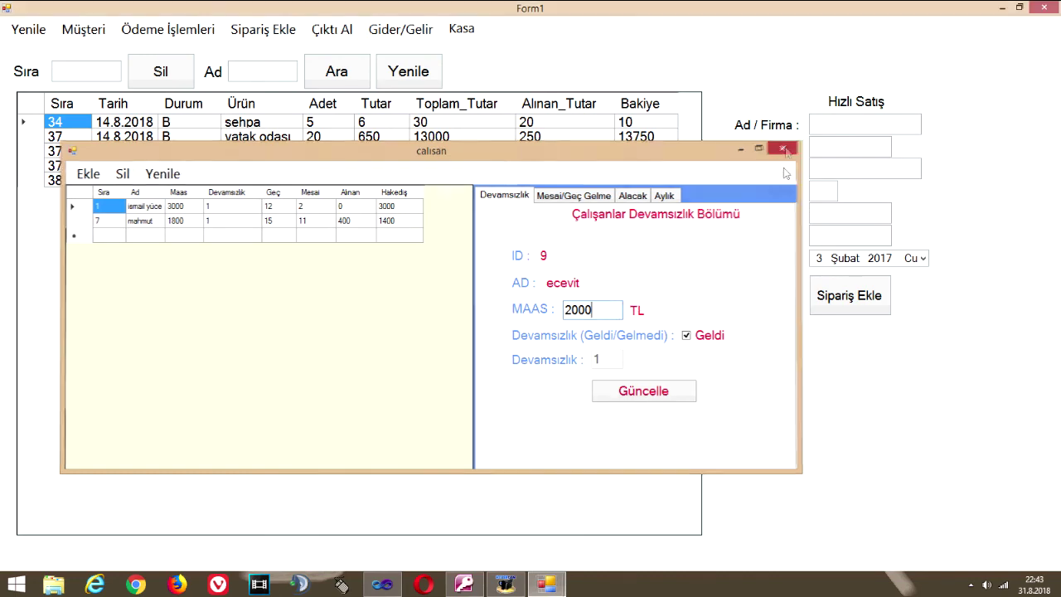
Run the Kasa cash report for the single day 13.8.2018
click(462, 29)
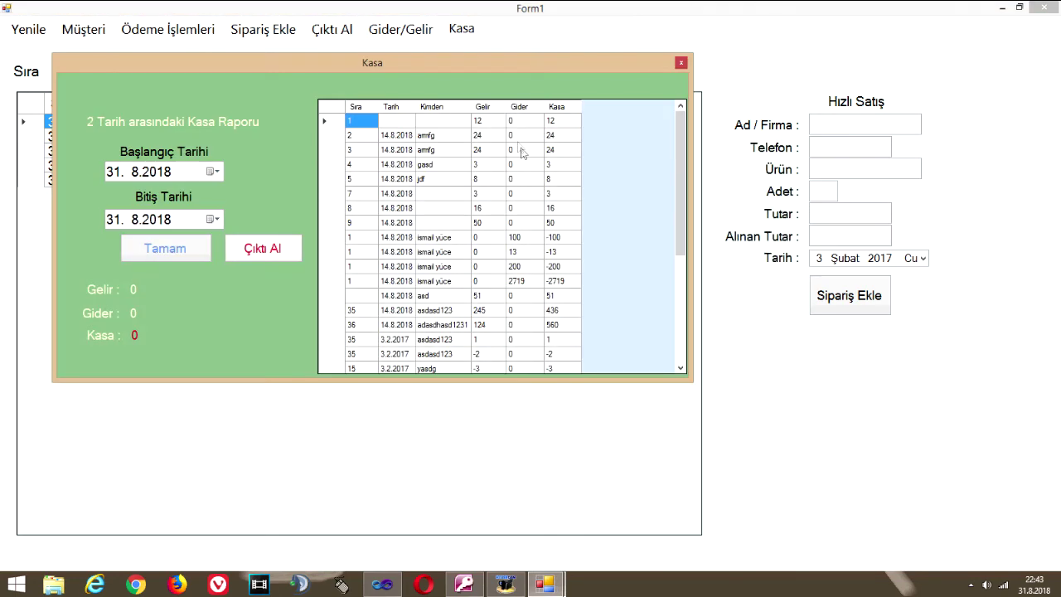
scroll(543, 332, down, 5)
scroll(503, 404, up, 5)
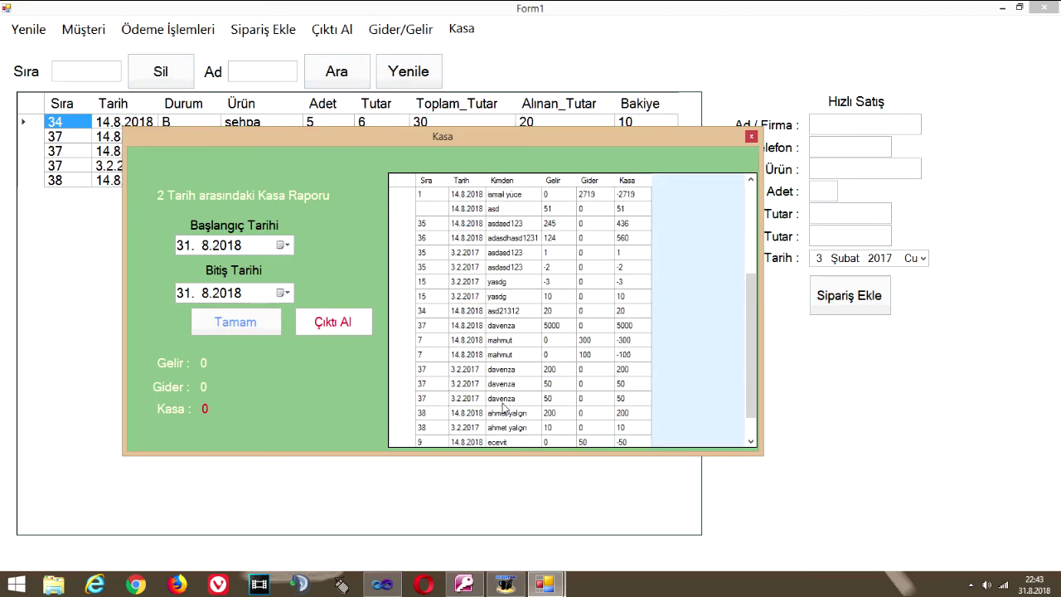
scroll(510, 309, down, 5)
scroll(510, 309, up, 5)
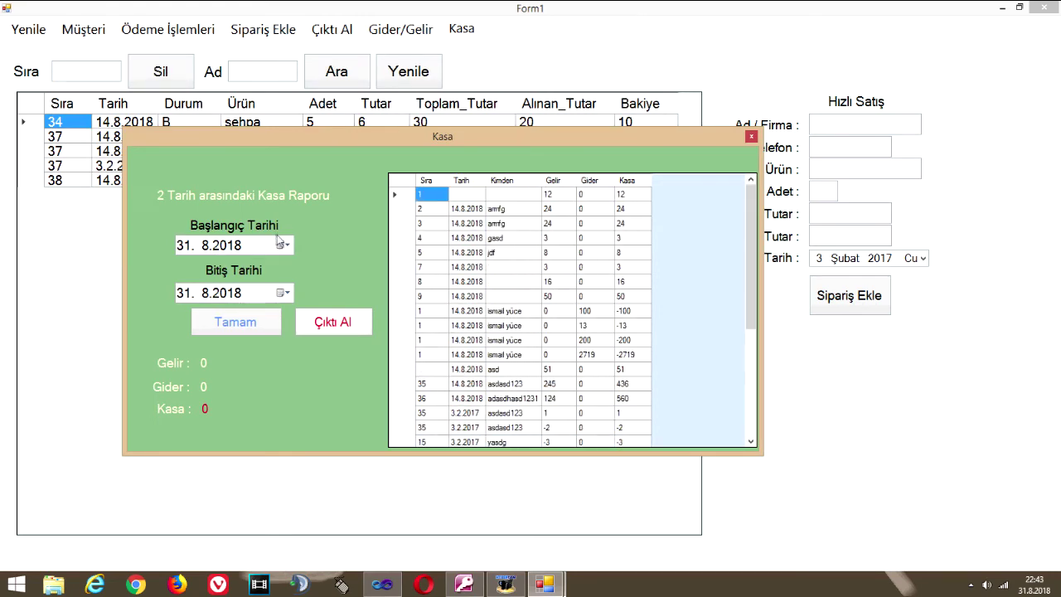
click(282, 244)
click(235, 295)
click(283, 244)
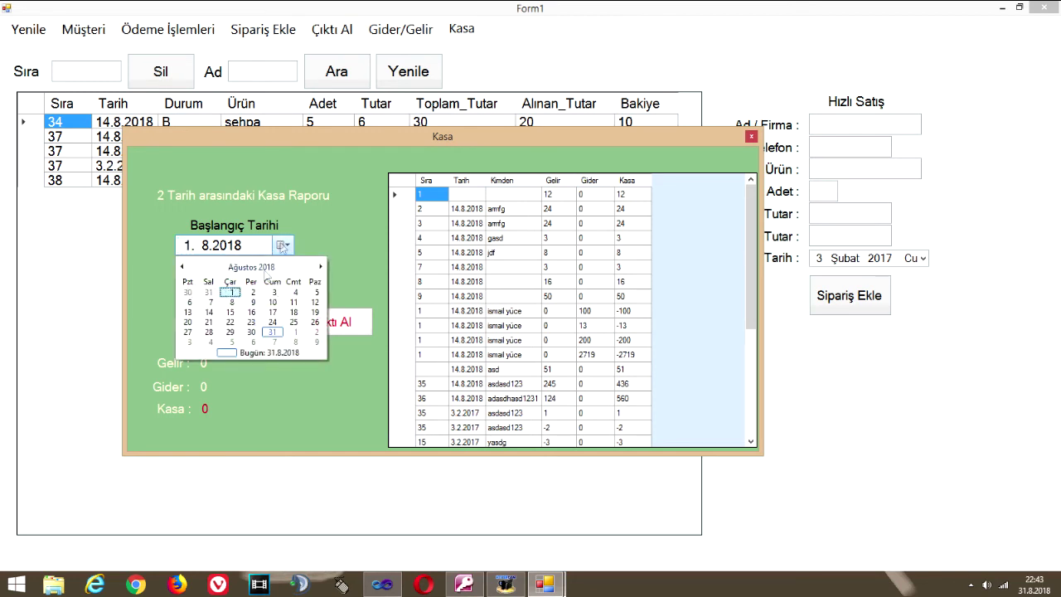
click(188, 312)
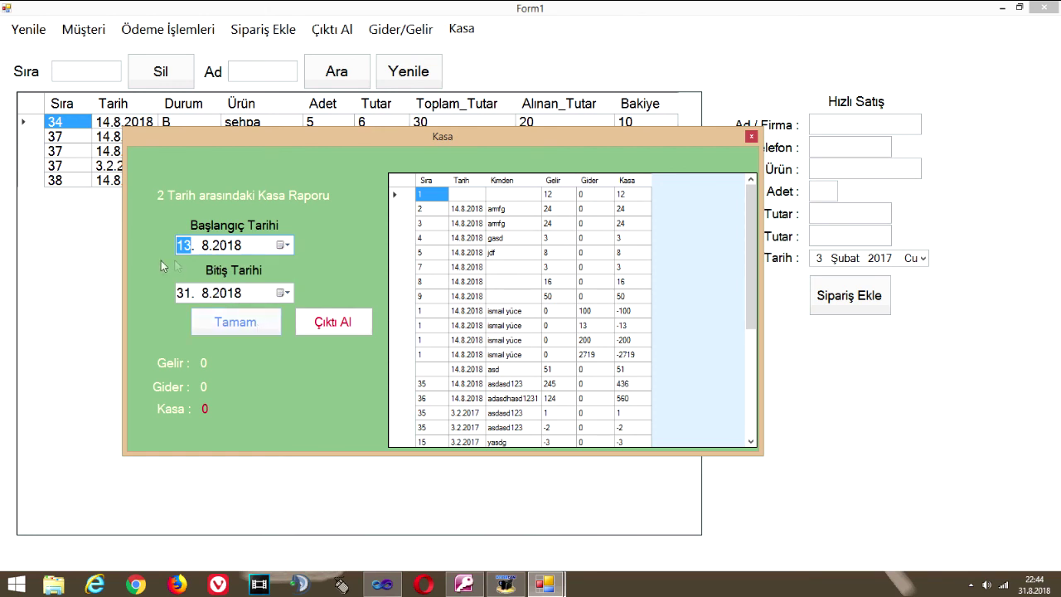
click(283, 293)
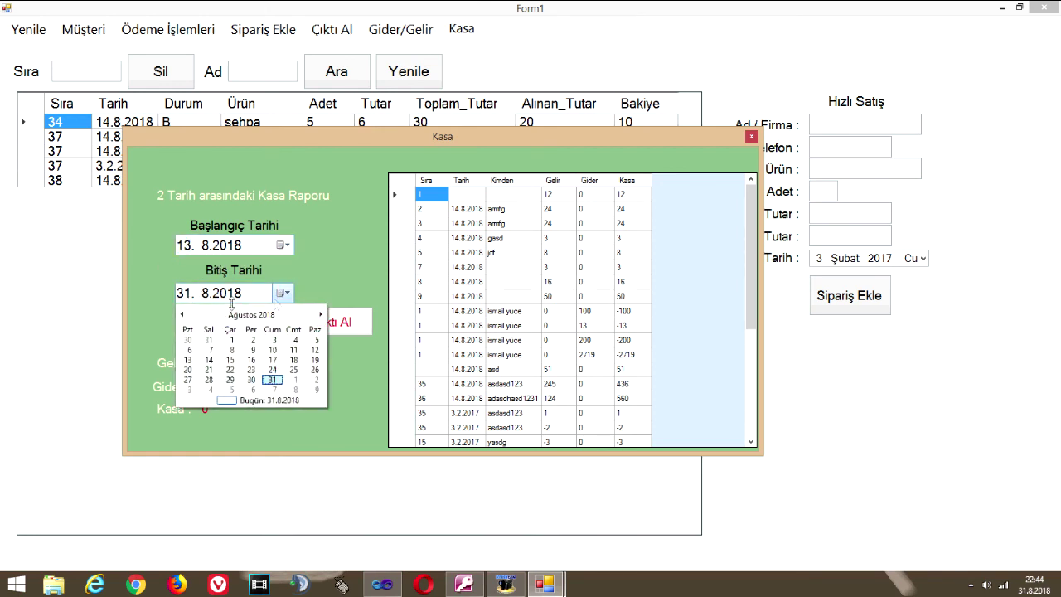
click(189, 360)
click(248, 323)
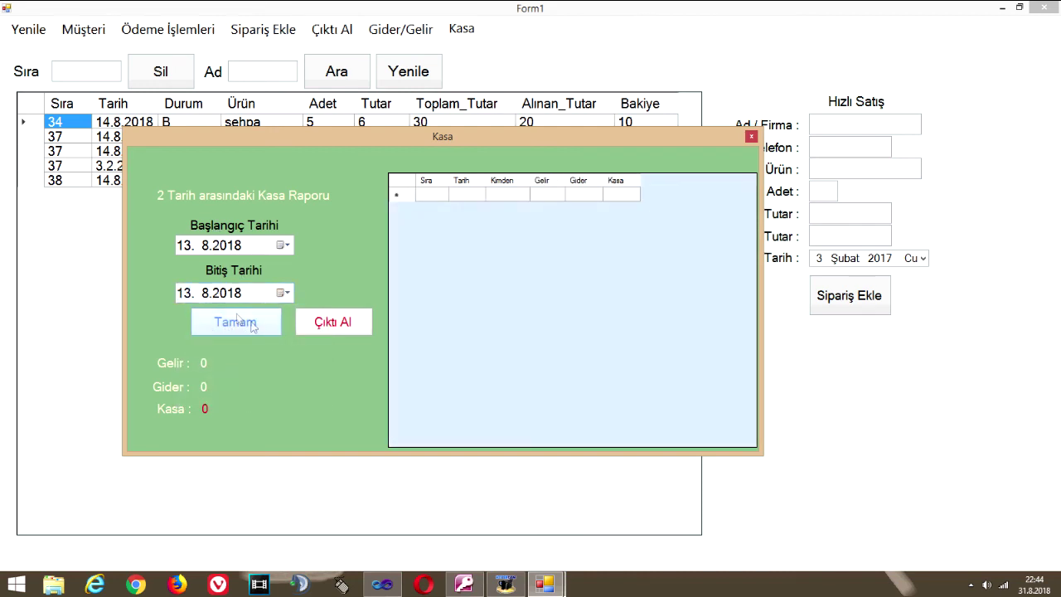
Extend the end date to 14.8.2018, rerun the report, and inspect row 37's 5000 income entry
click(283, 293)
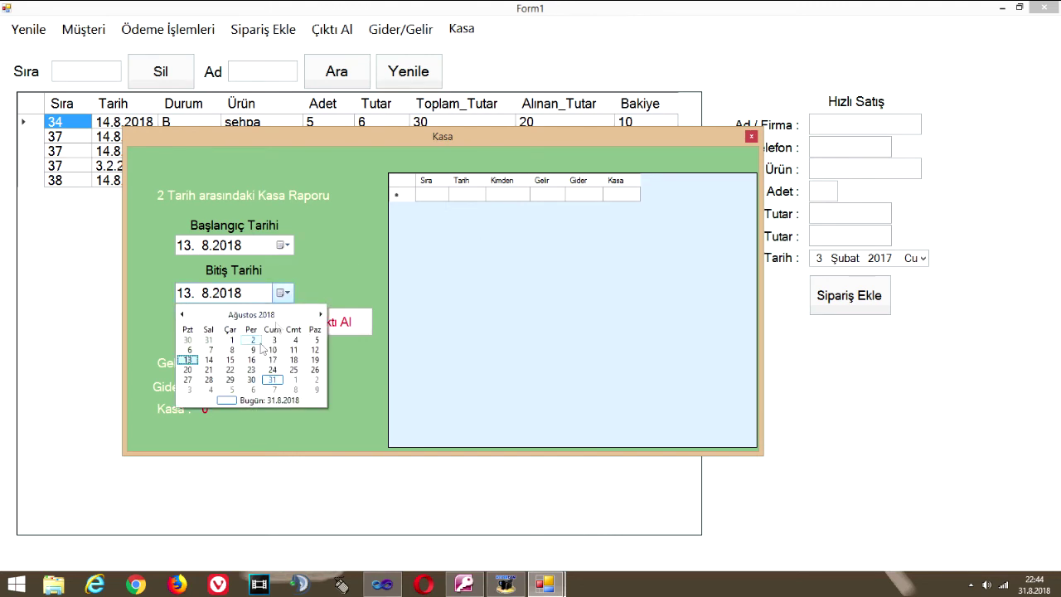
click(209, 364)
click(250, 327)
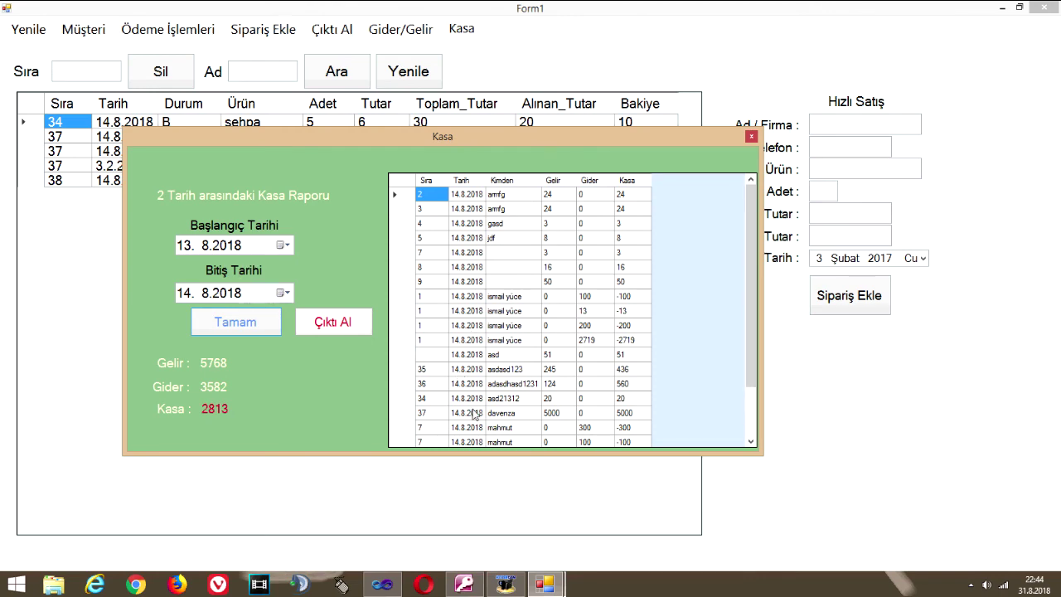
drag(751, 300, 717, 372)
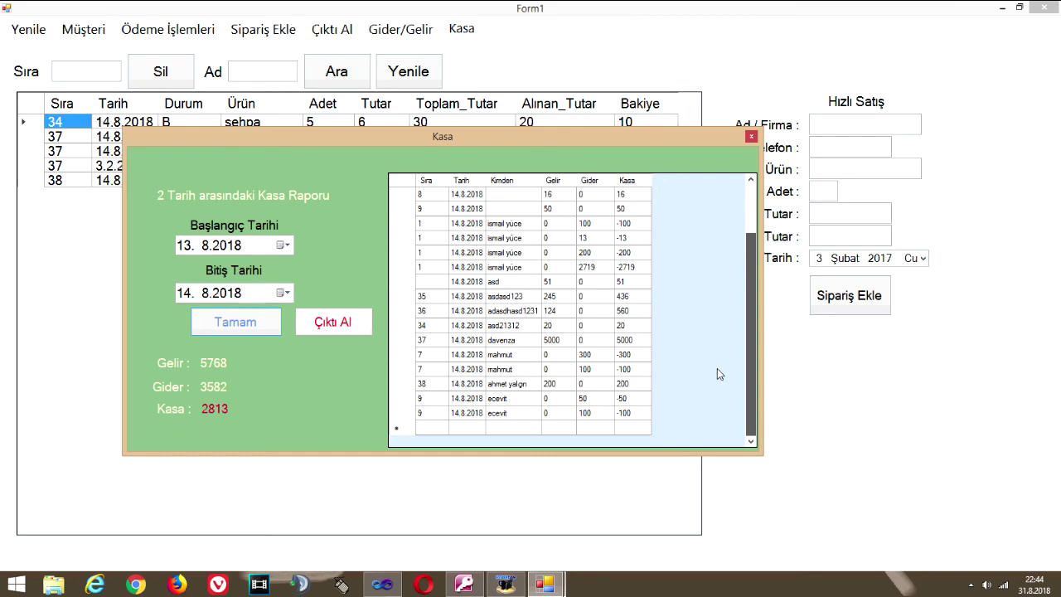
drag(725, 355, 734, 355)
click(634, 341)
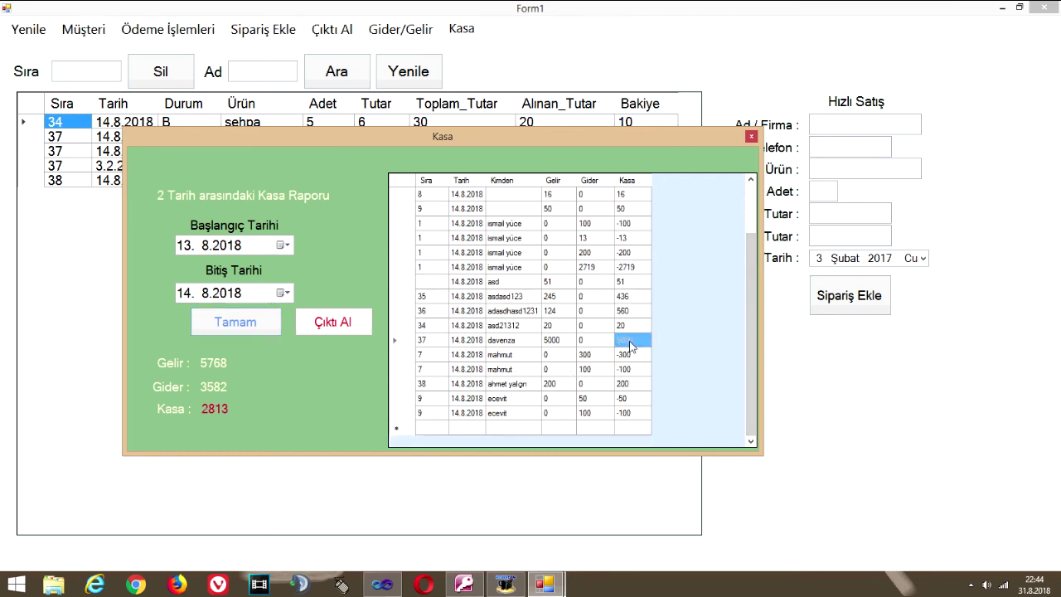
click(564, 340)
click(520, 341)
click(557, 340)
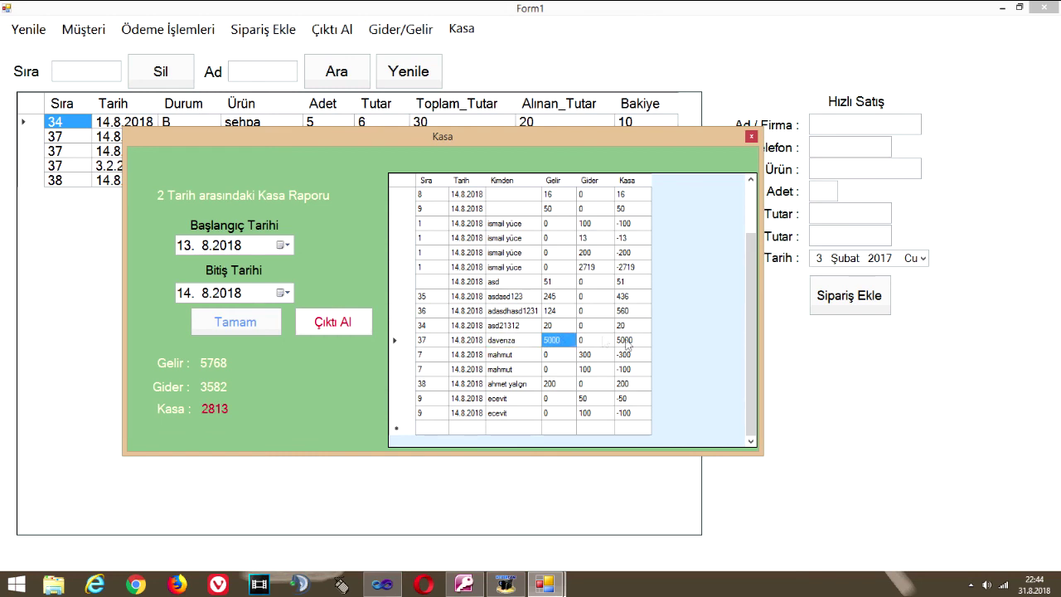
click(630, 341)
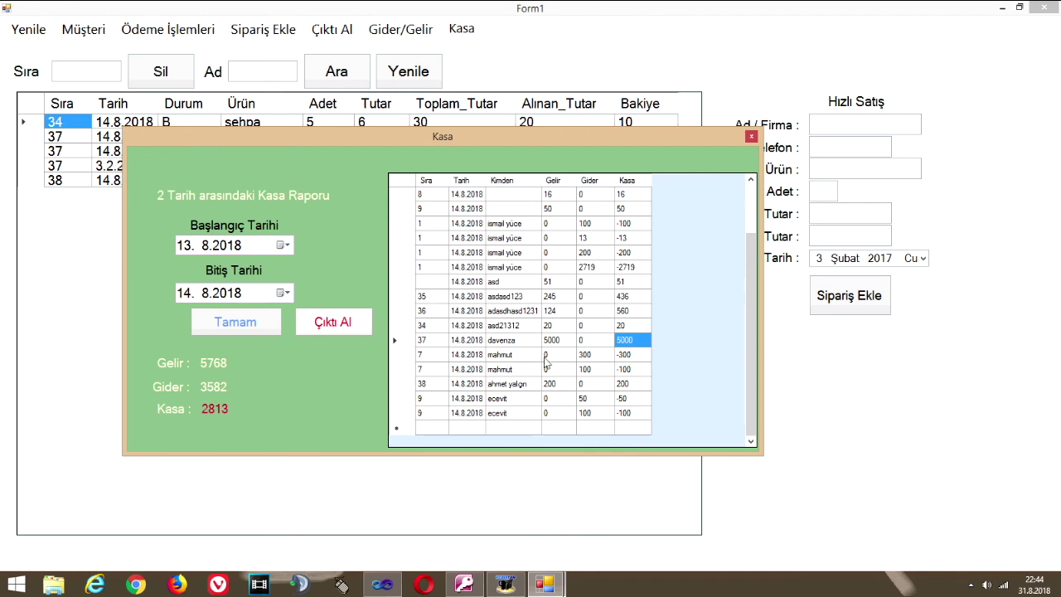
scroll(519, 360, up, 2)
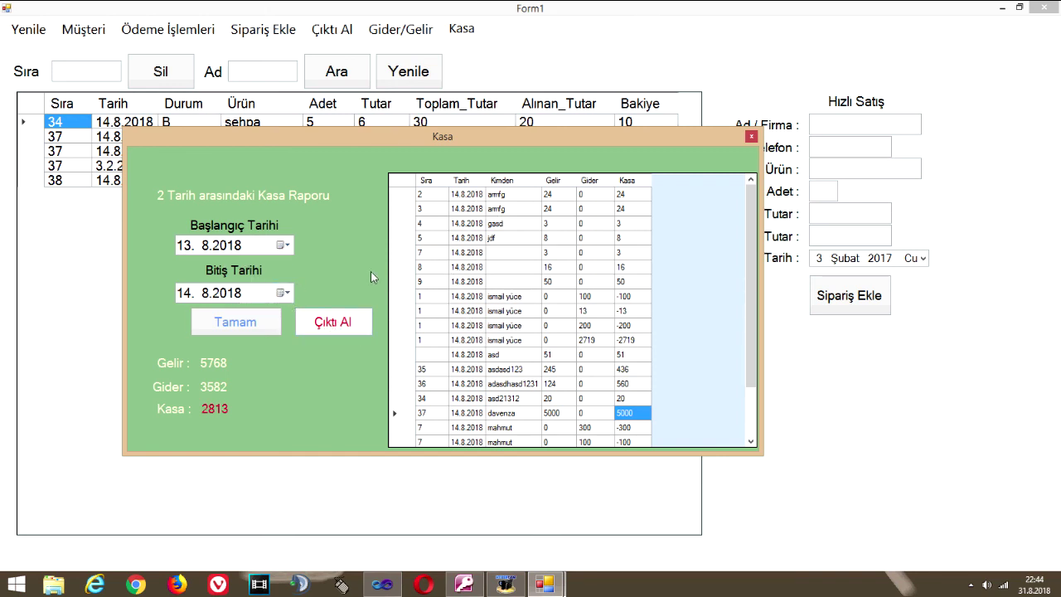
Rerun the cash report for the range 1.4.2016 to 19.10.2018
click(283, 246)
click(182, 267)
click(183, 266)
click(182, 267)
click(182, 267)
click(307, 288)
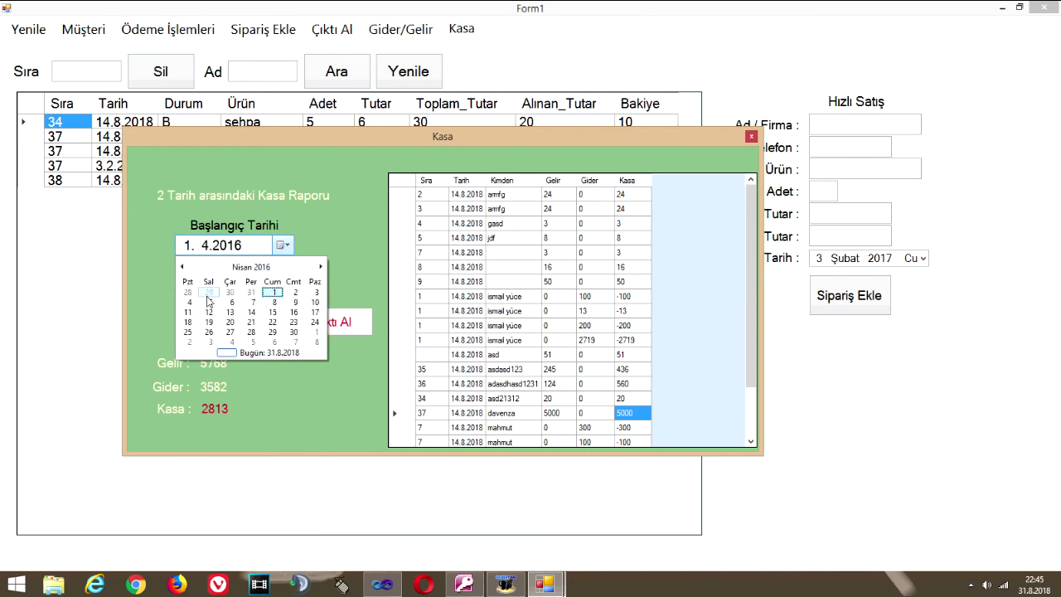
click(272, 292)
click(283, 293)
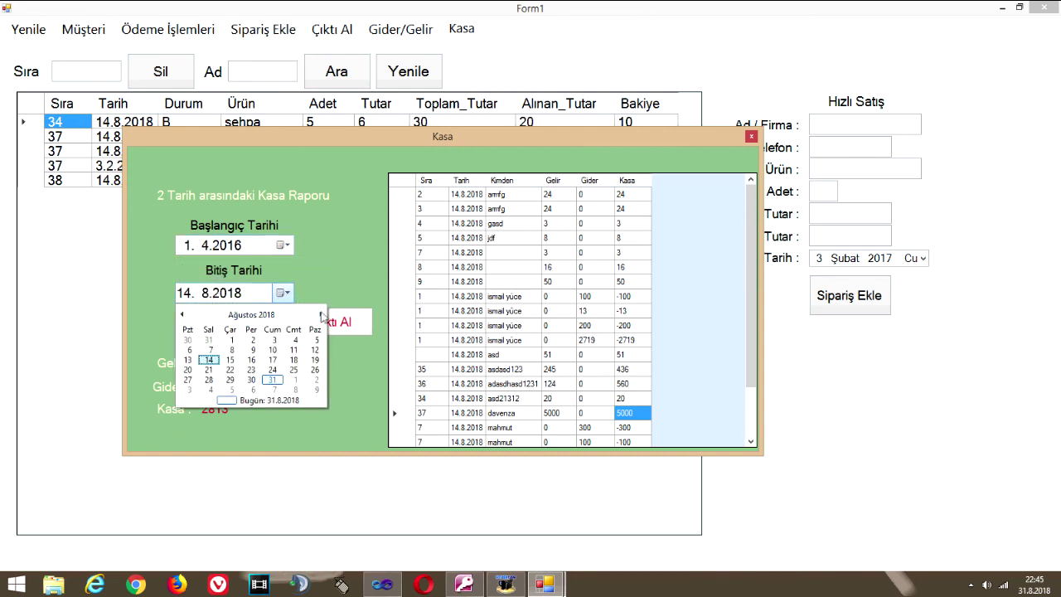
click(322, 315)
click(322, 315)
click(273, 370)
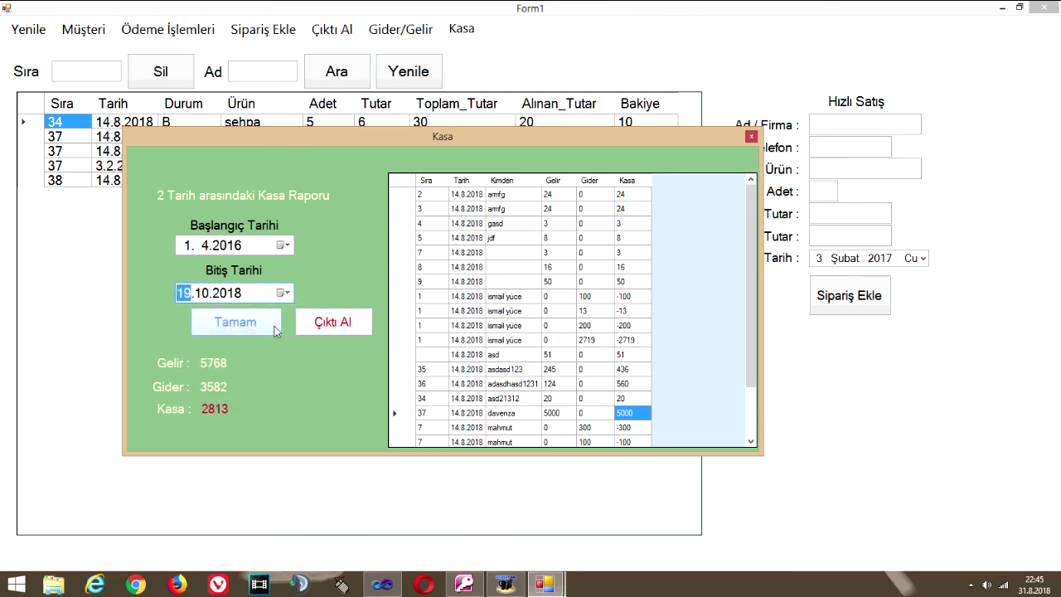
click(276, 329)
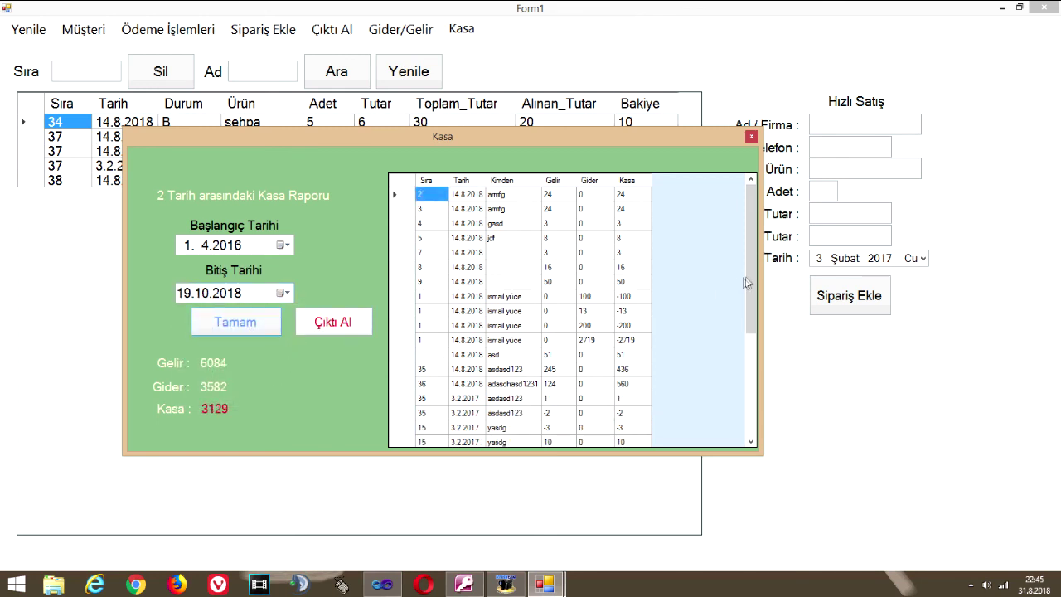
Review the report entries' dates (3.2.2017, 14.8.2018) and close the Kasa window
drag(743, 283, 713, 407)
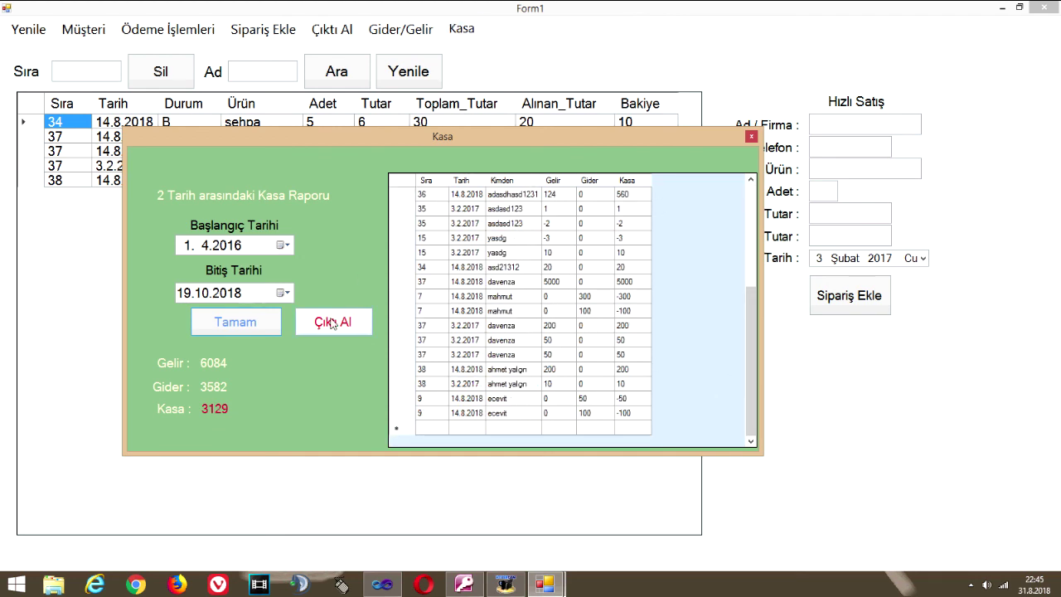
click(474, 417)
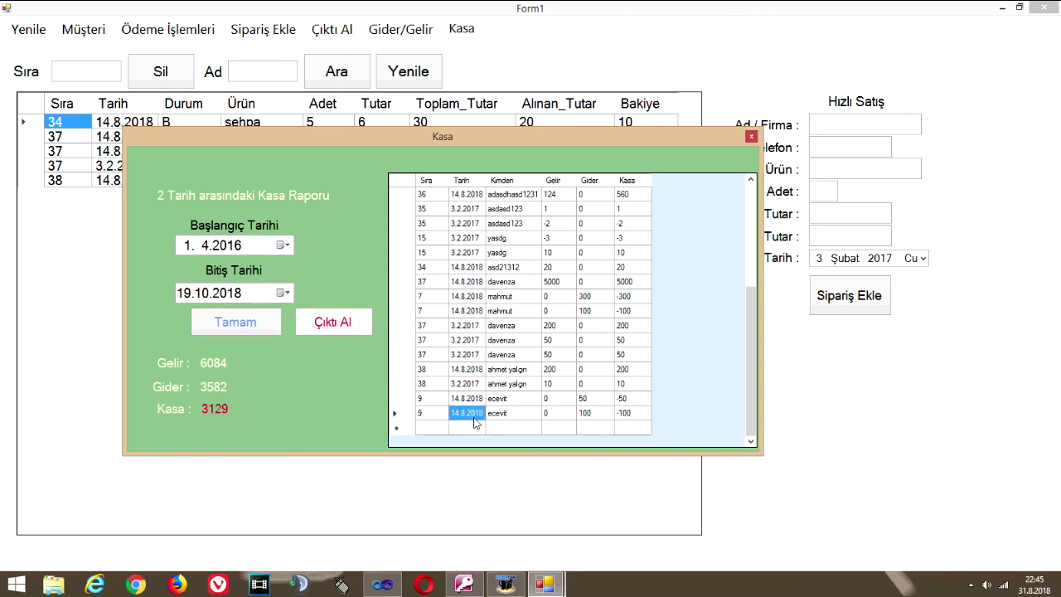
click(469, 386)
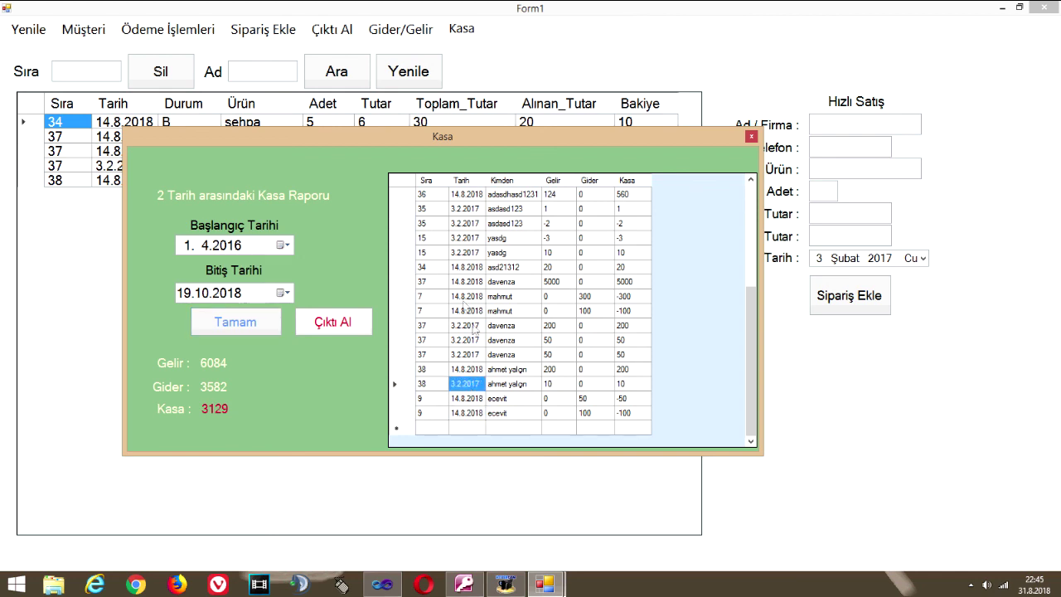
click(465, 341)
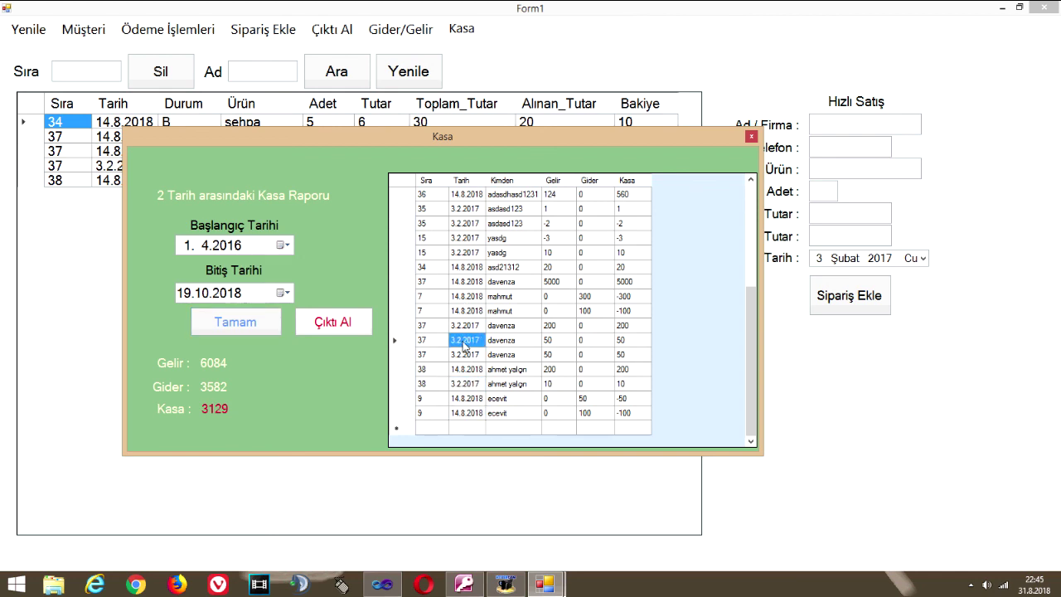
click(466, 296)
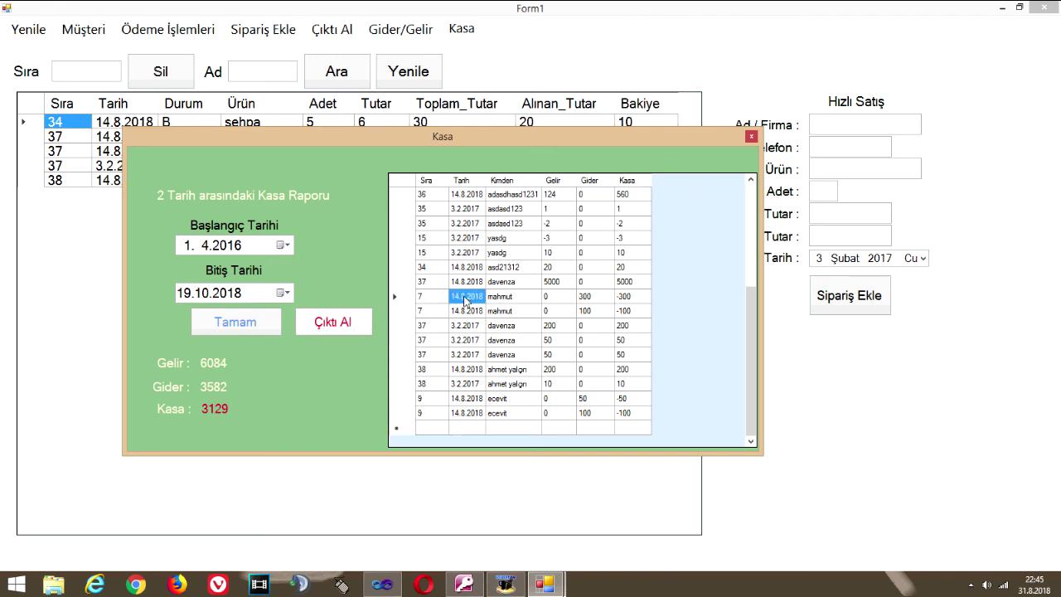
click(470, 252)
drag(748, 348, 746, 315)
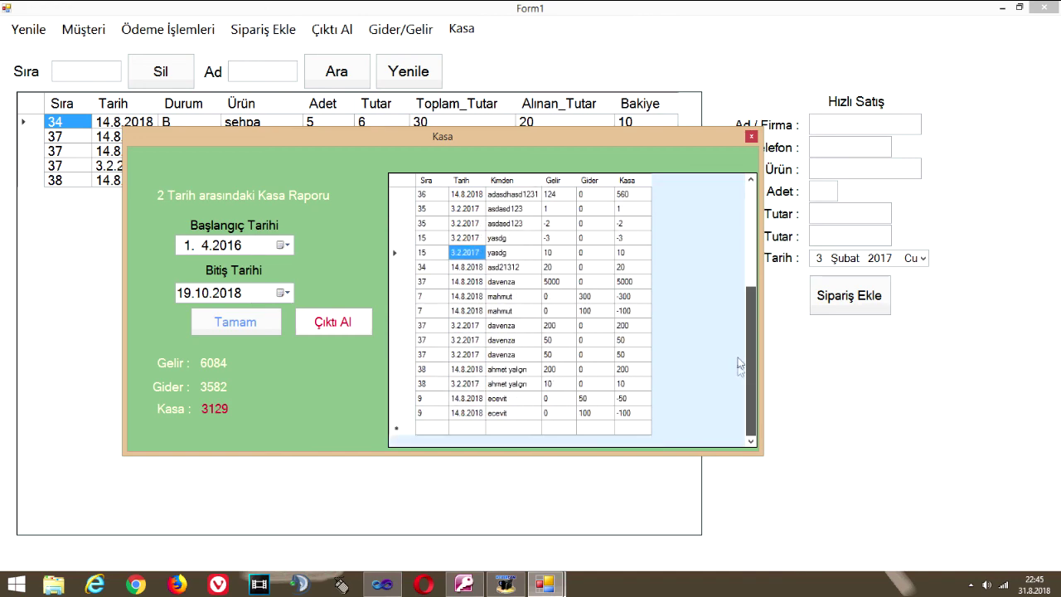
click(751, 136)
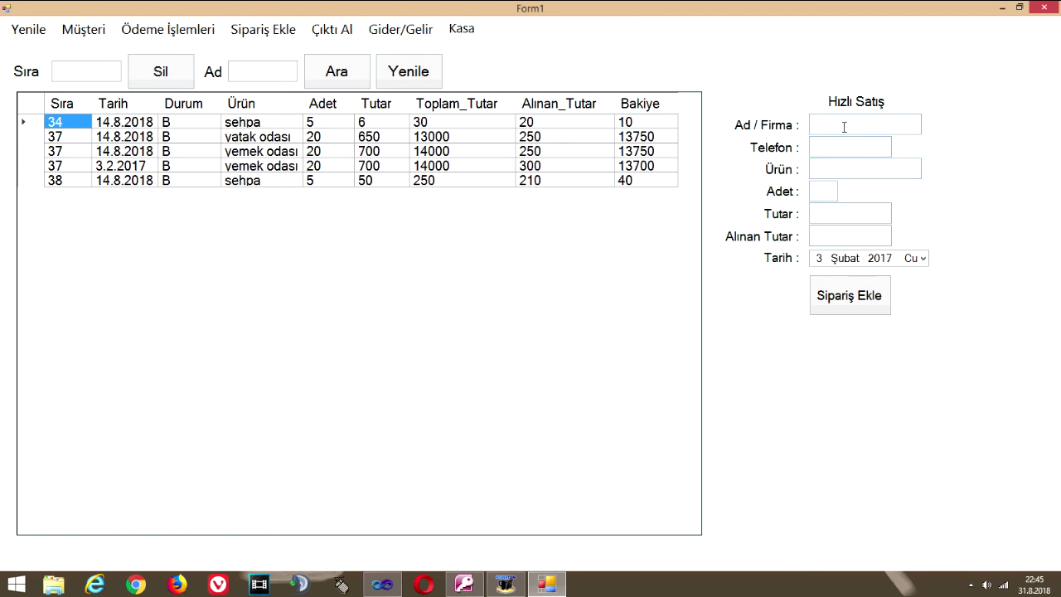
Enter test text 'sdfszdf' in the quick-sale Ad / Firma box, leaving Alınan Tutar and Tutar empty
text(sdfszdf)
click(846, 237)
click(854, 210)
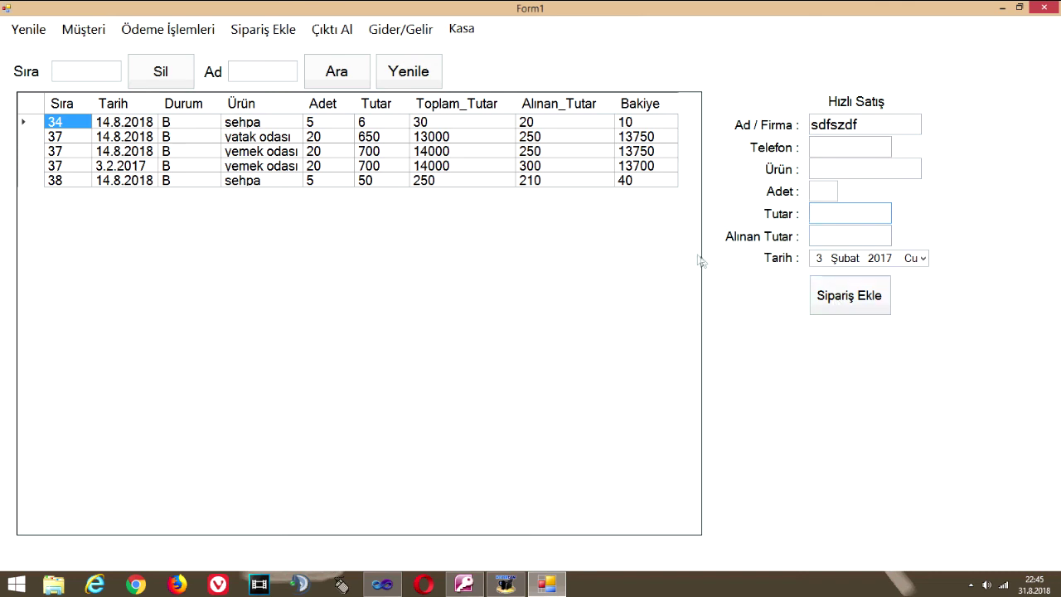